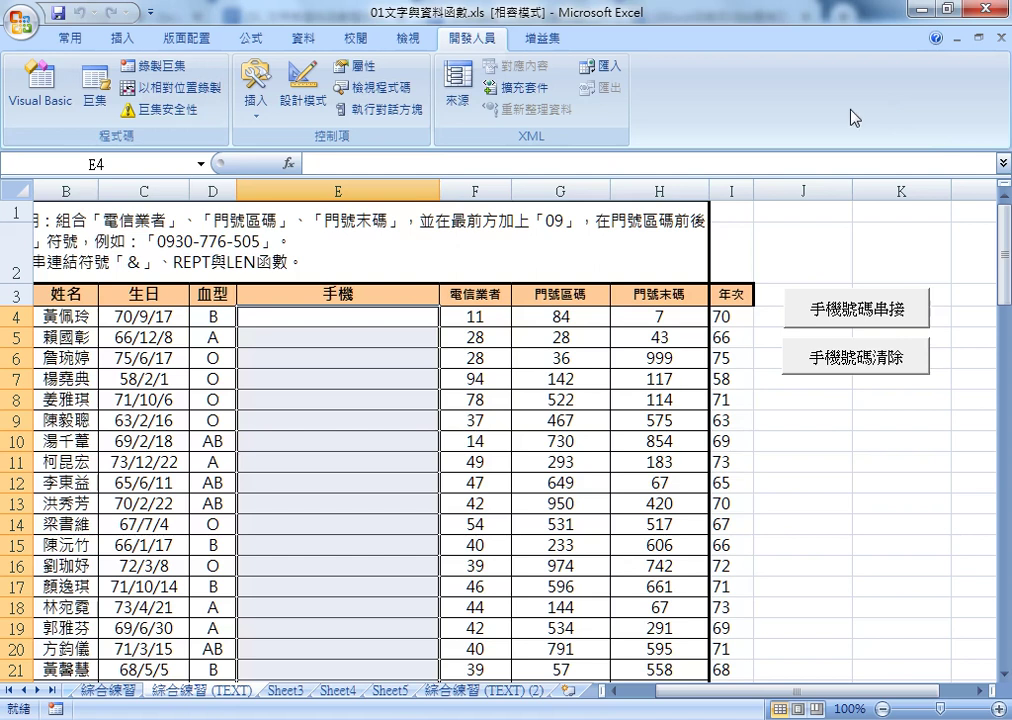
Launch the Visual Basic editor for the 01文字與資料函數.xls workbook from the Developer tab.
{"action": "left_click", "coordinate": [31, 107]}
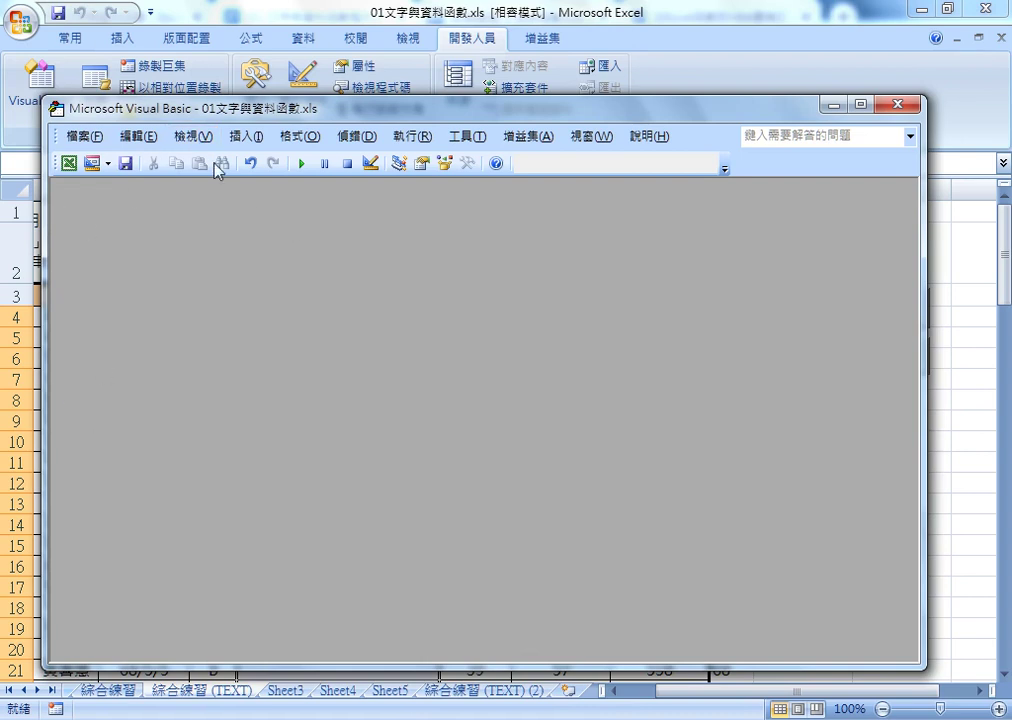
Show the Project Explorer listing Sheet1–Sheet11, ThisWorkbook and Module1, leaving the Properties pane closed.
{"action": "left_click", "coordinate": [200, 138]}
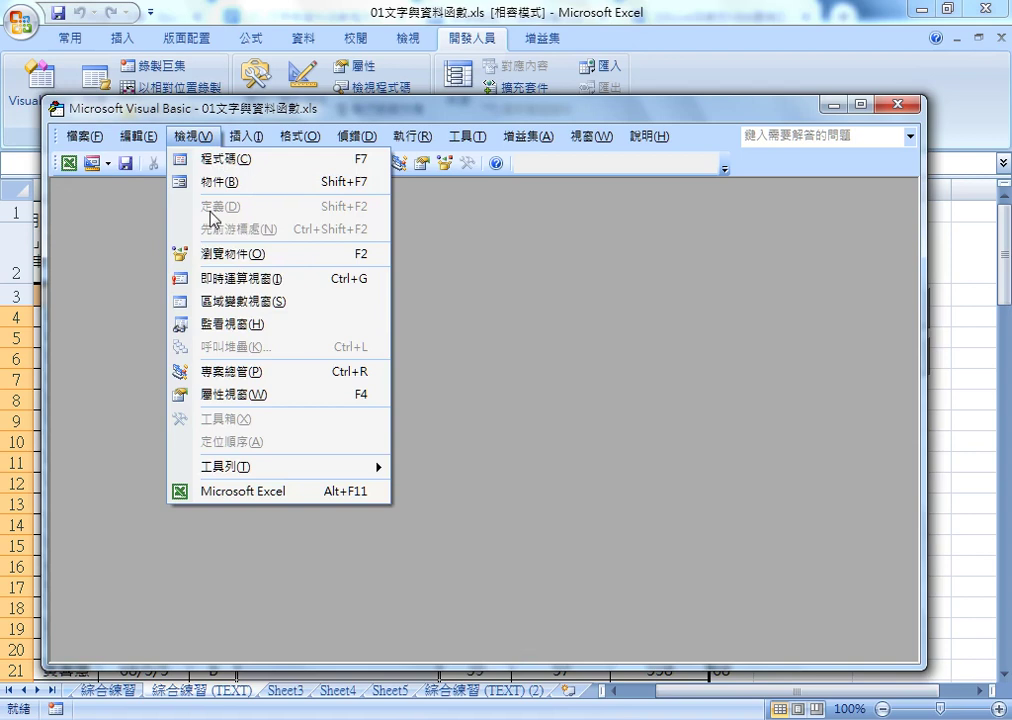
{"action": "left_click", "coordinate": [241, 373]}
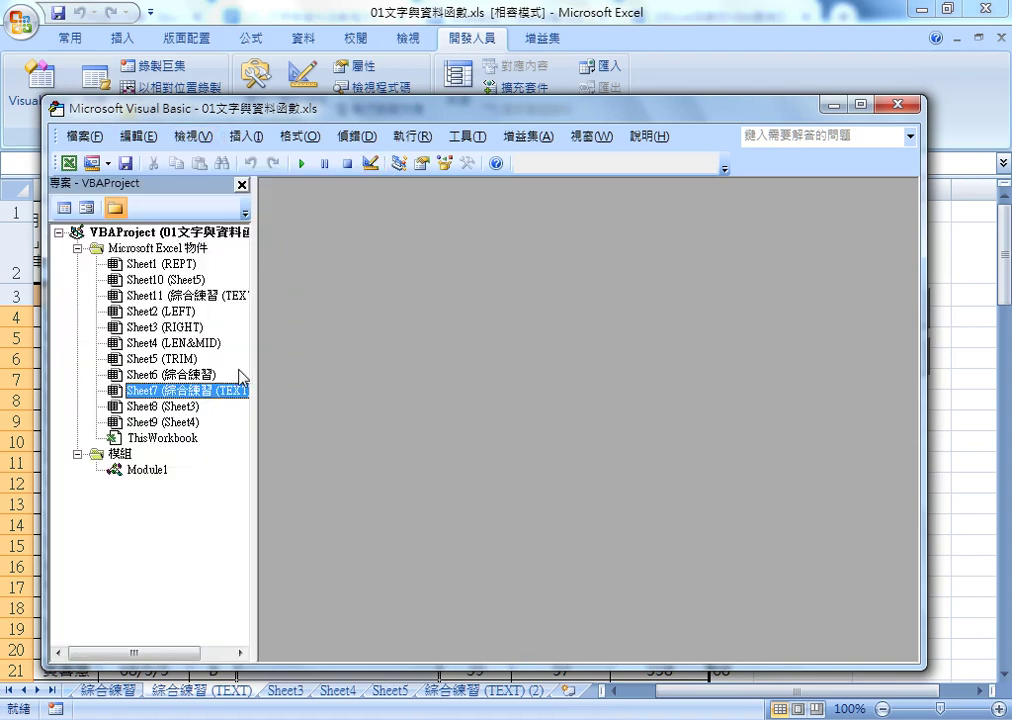
{"action": "left_click", "coordinate": [199, 141]}
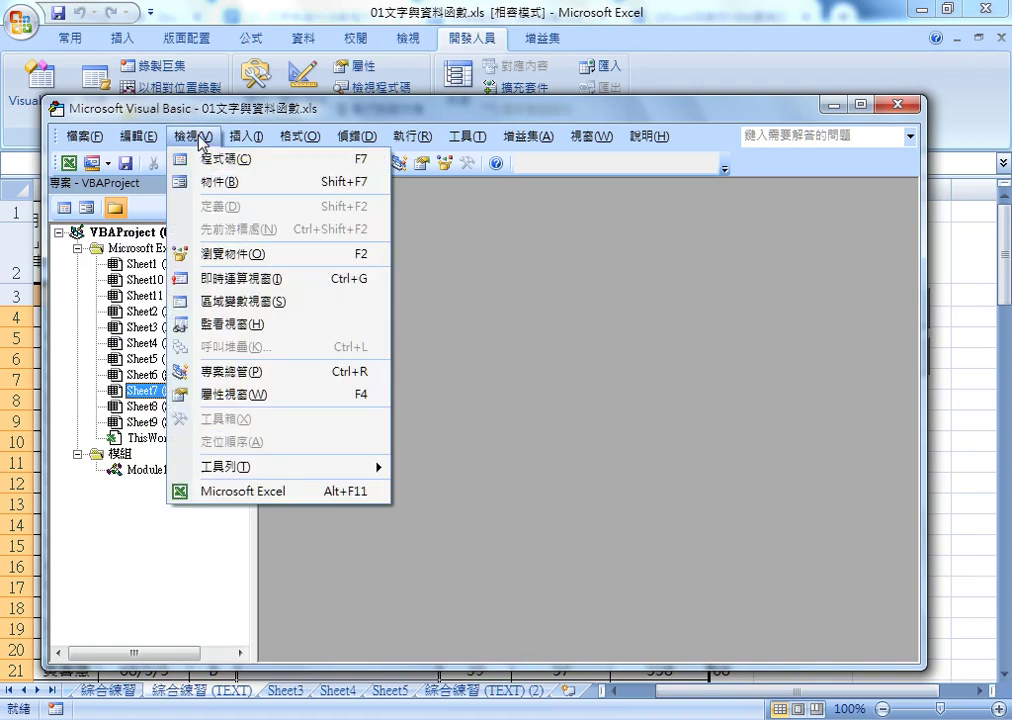
{"action": "left_click", "coordinate": [252, 397]}
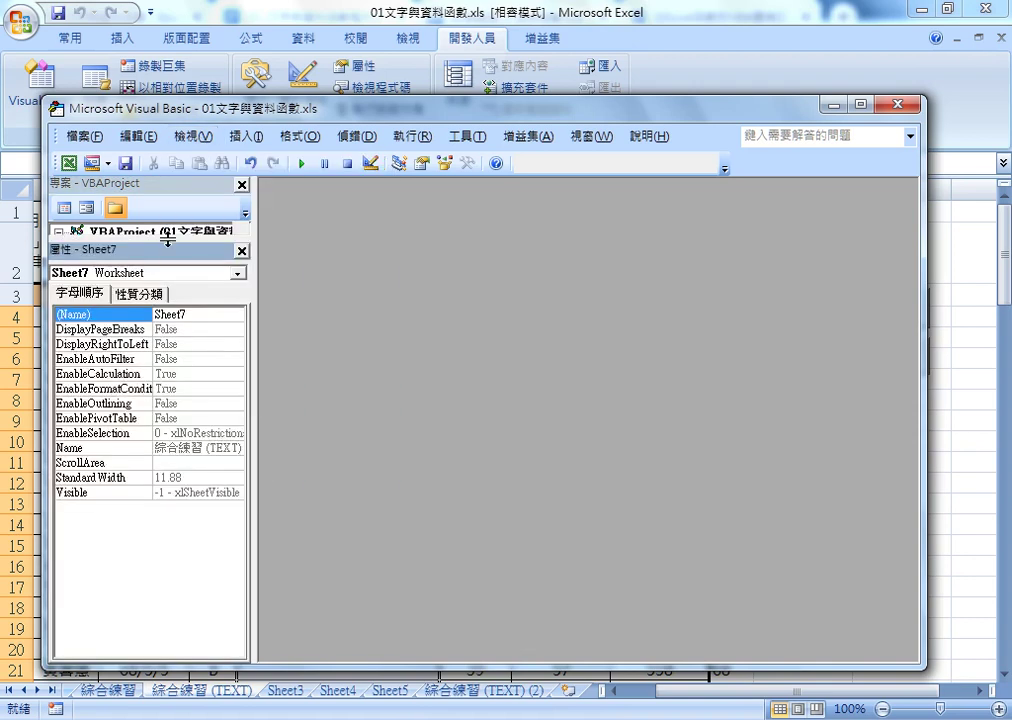
{"action": "left_click_drag", "start_coordinate": [180, 358], "coordinate": [180, 418]}
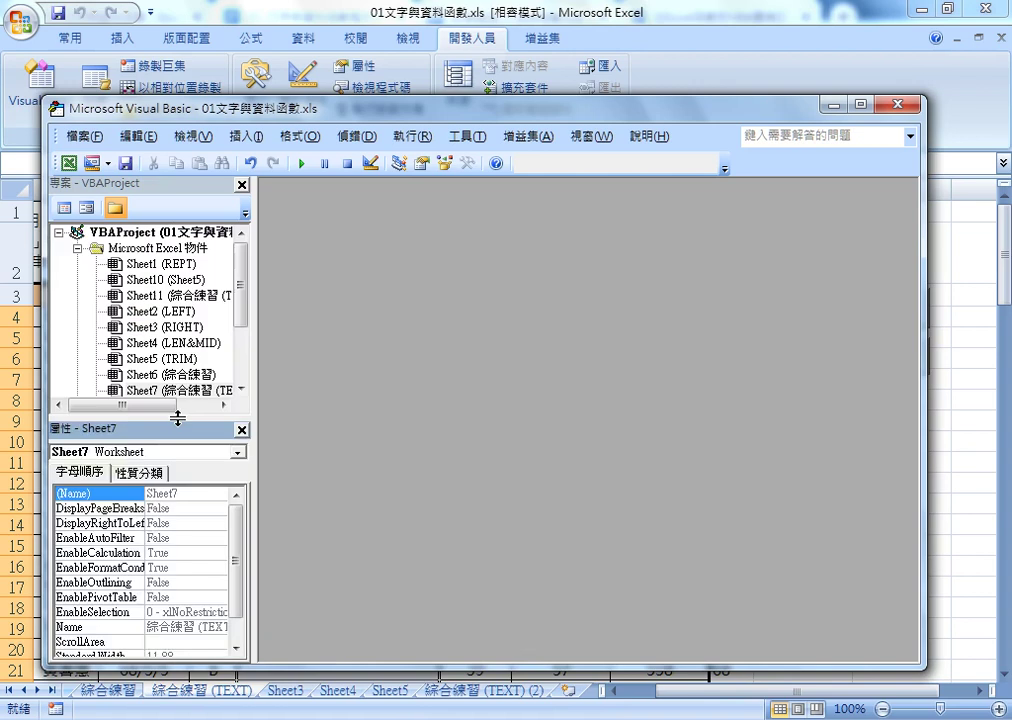
{"action": "left_click", "coordinate": [242, 431]}
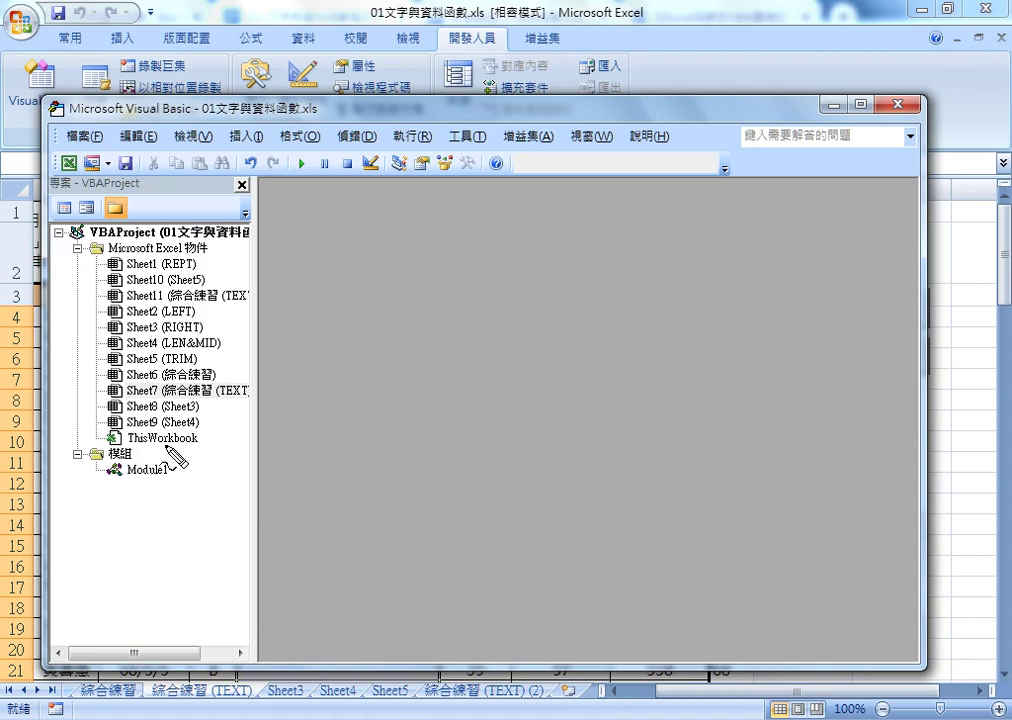
Rearrange the panes and open Module1's code window showing the 手機號碼串接 and 手機號碼清除 macros.
{"action": "mouse_move", "coordinate": [150, 486]}
{"action": "left_mouse_down"}
{"action": "mouse_move", "coordinate": [185, 462]}
{"action": "mouse_move", "coordinate": [190, 478]}
{"action": "left_mouse_up"}
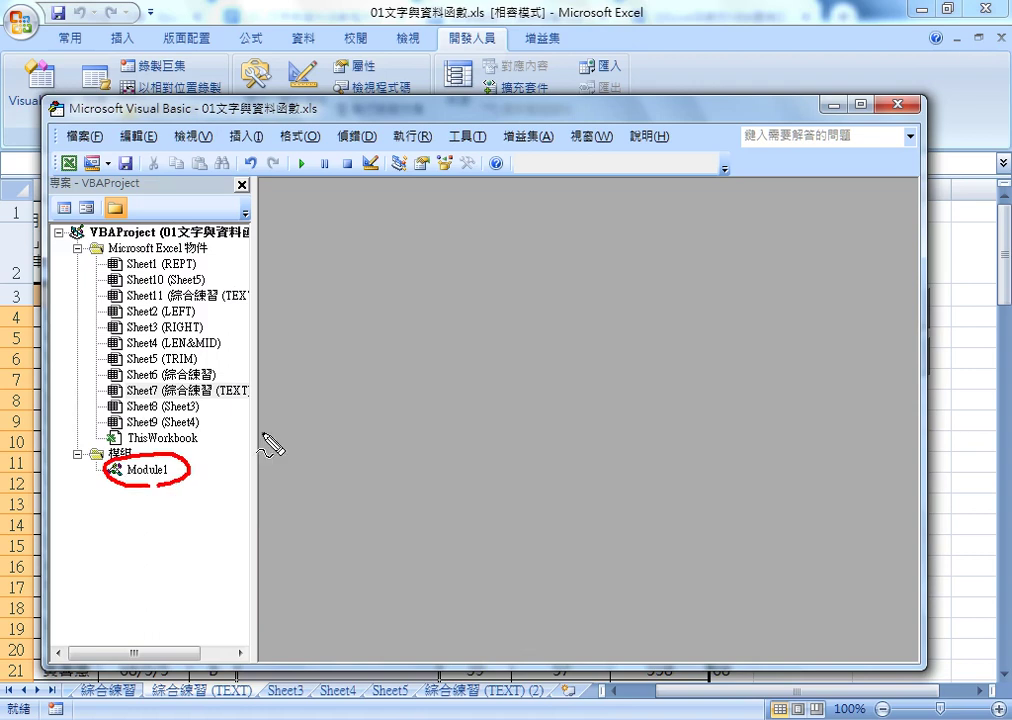
{"action": "left_click_drag", "start_coordinate": [262, 433], "coordinate": [185, 463]}
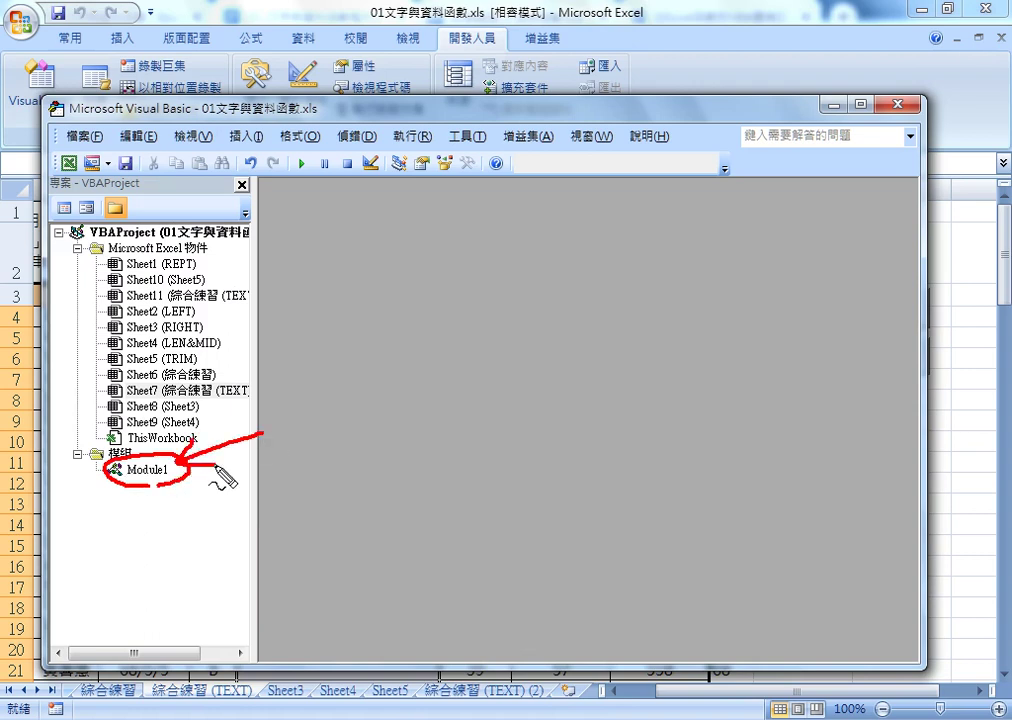
{"action": "key", "text": "Escape"}
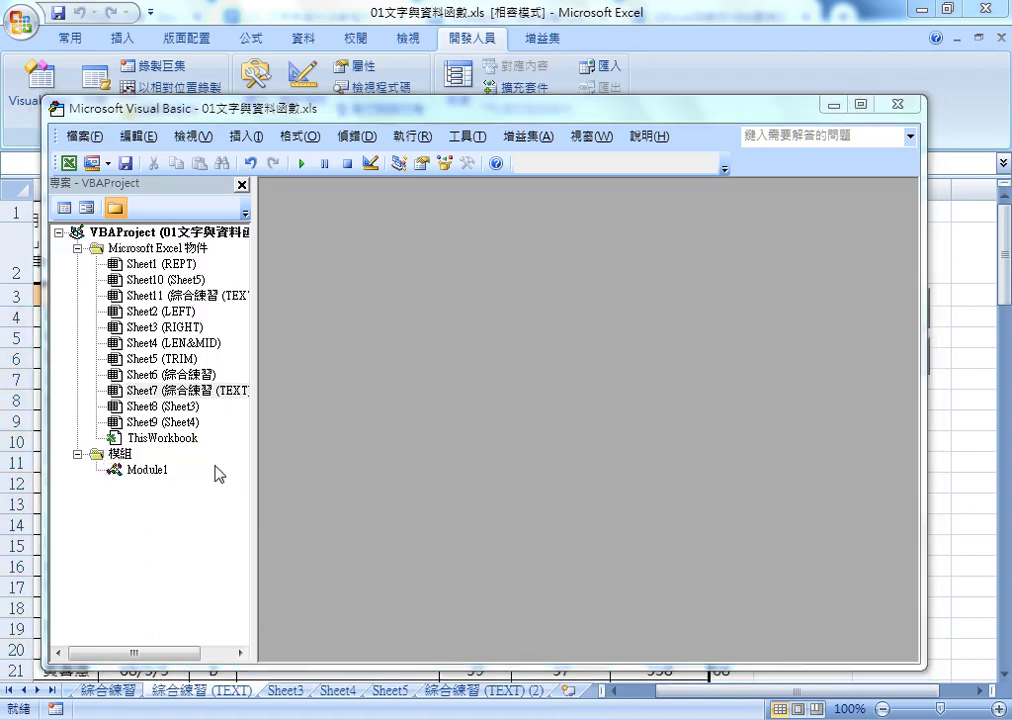
{"action": "double_click", "coordinate": [150, 472]}
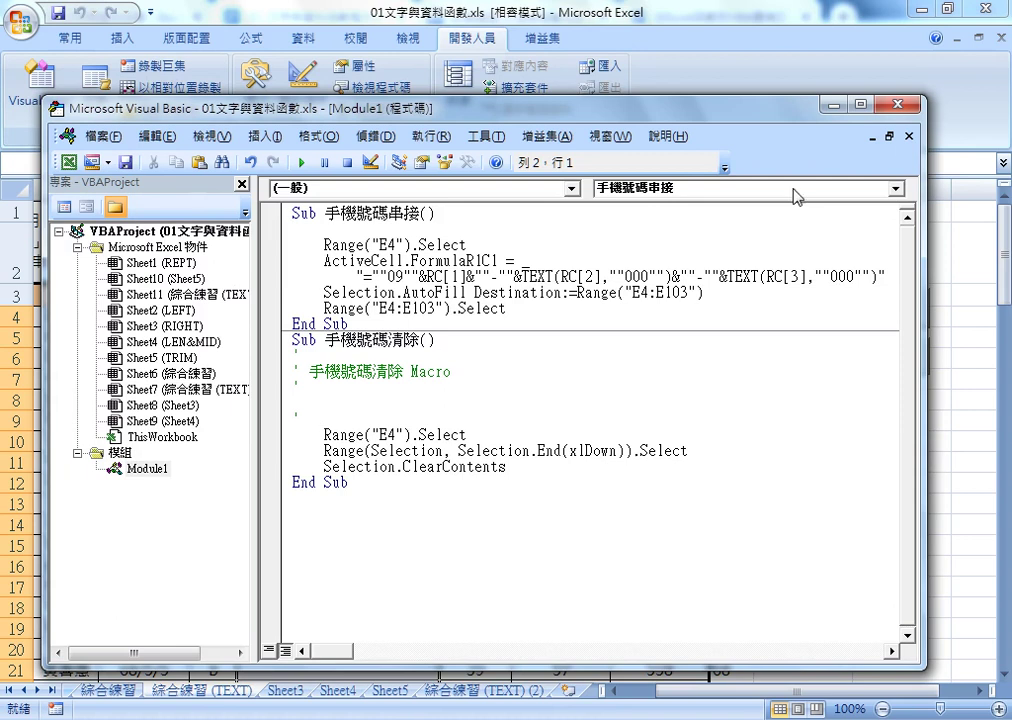
{"action": "left_click", "coordinate": [908, 136]}
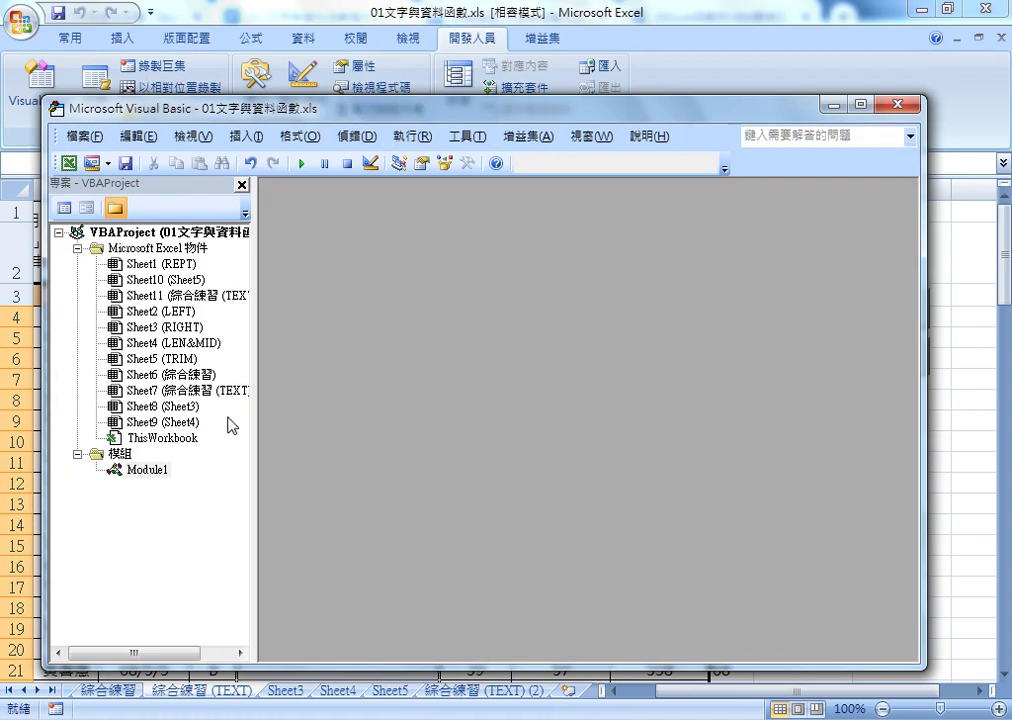
{"action": "left_click", "coordinate": [241, 185]}
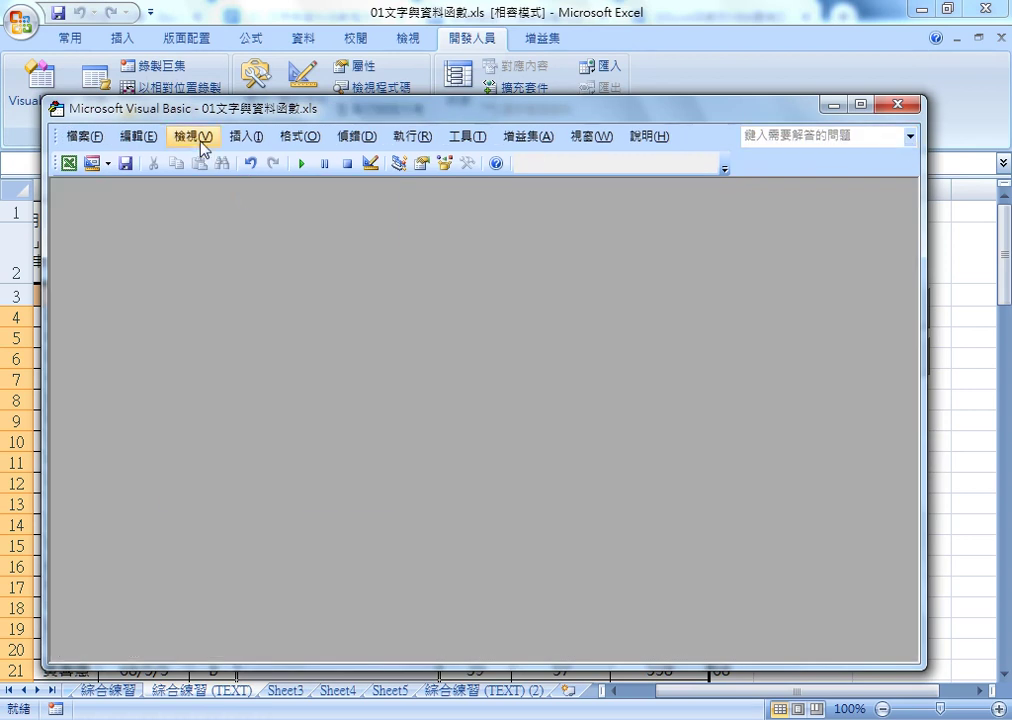
{"action": "left_click", "coordinate": [199, 137]}
{"action": "left_click", "coordinate": [199, 372]}
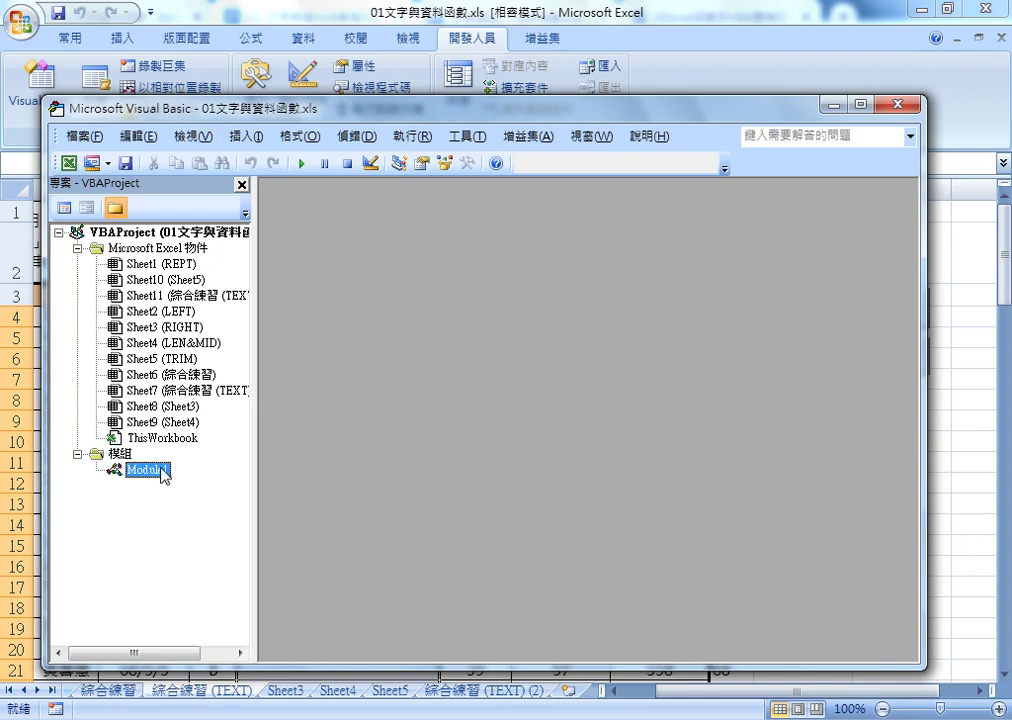
{"action": "double_click", "coordinate": [140, 470]}
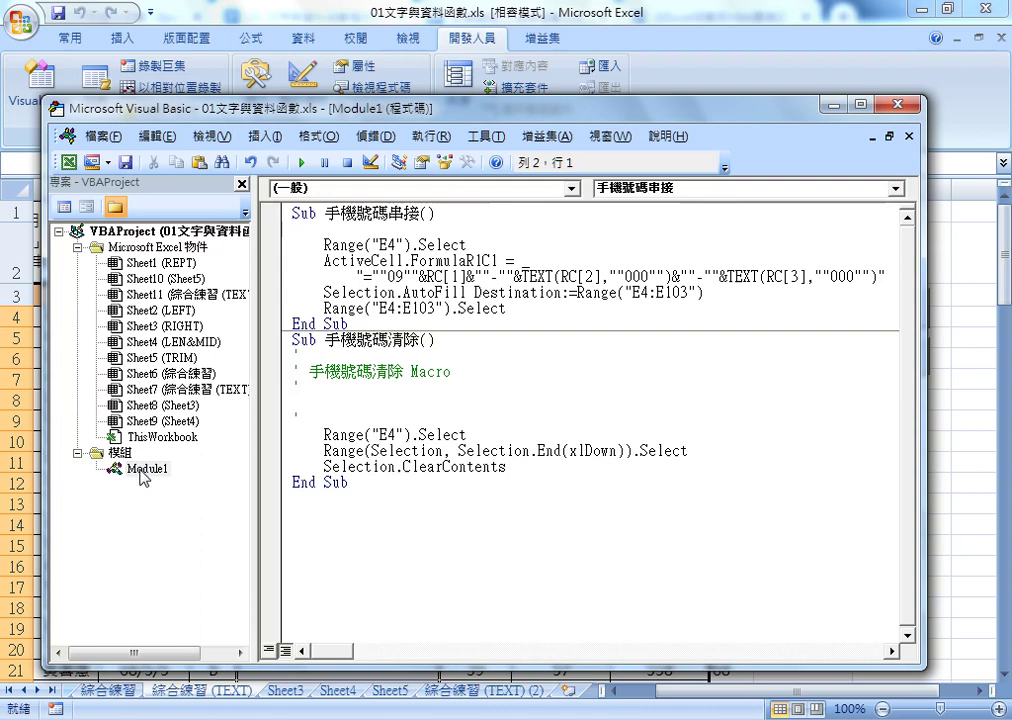
{"action": "left_click", "coordinate": [488, 137]}
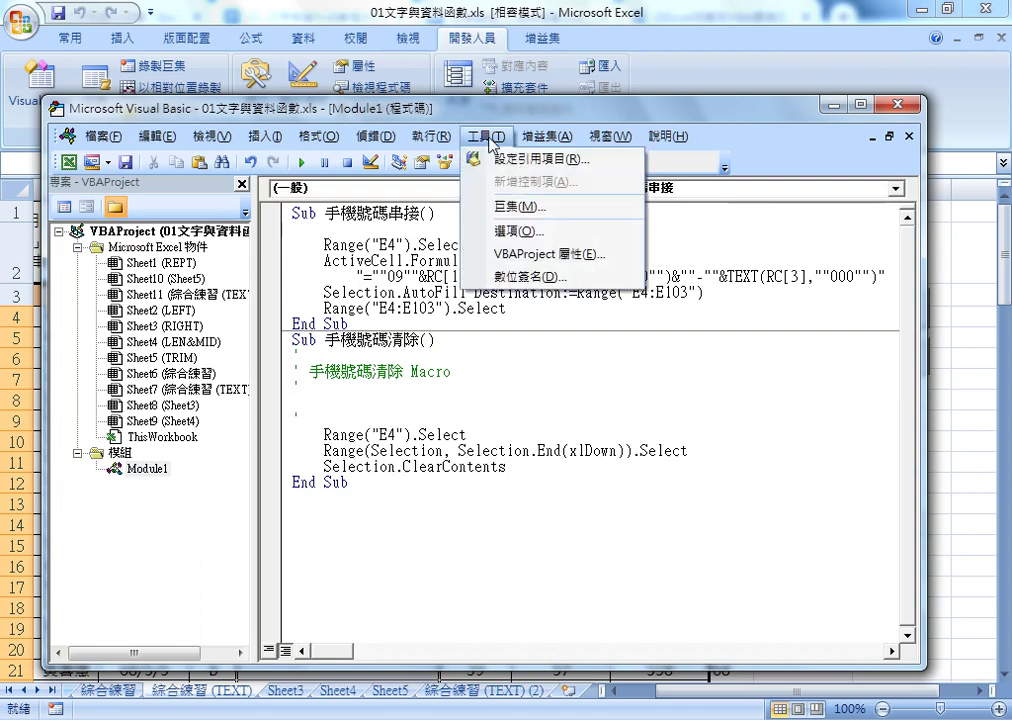
{"action": "left_click", "coordinate": [522, 229]}
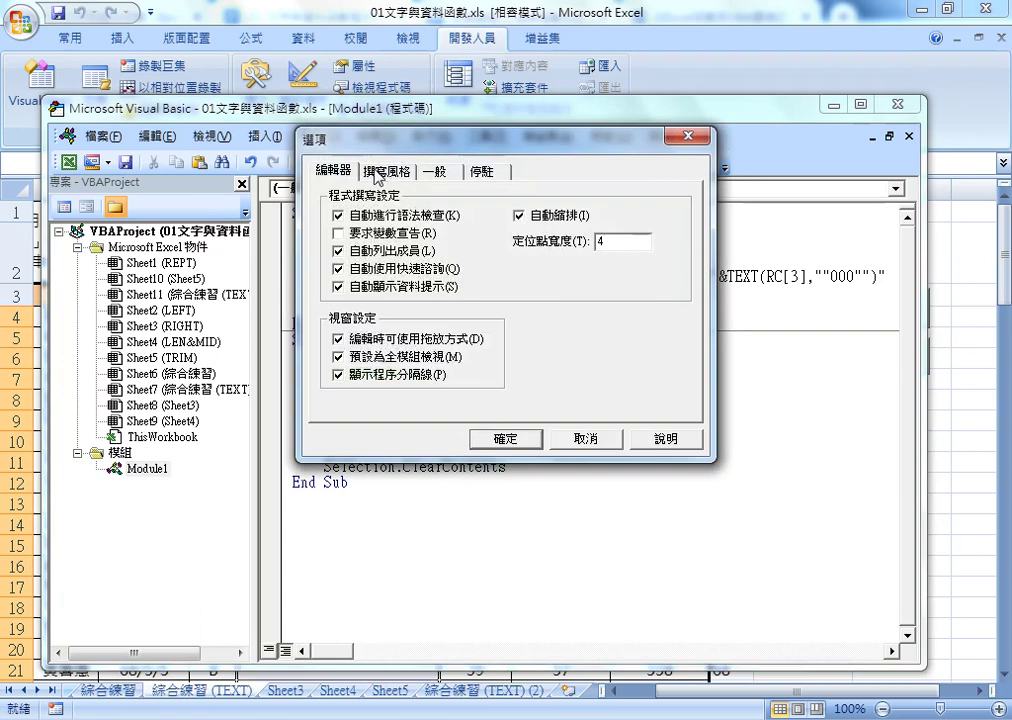
{"action": "left_click", "coordinate": [388, 171]}
{"action": "left_click", "coordinate": [585, 439]}
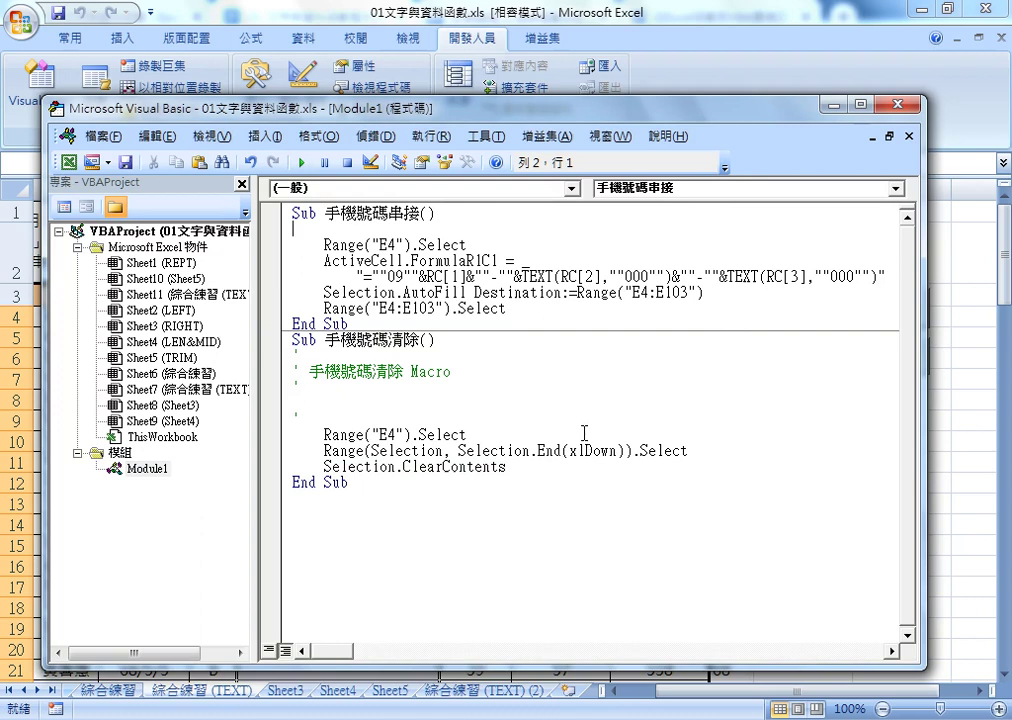
{"action": "left_click", "coordinate": [341, 245]}
Add the indented comment '1. 由標放在E4 on the empty line above Range("E4").Select.
{"action": "left_click", "coordinate": [344, 264]}
{"action": "left_click_drag", "start_coordinate": [322, 245], "coordinate": [466, 245]}
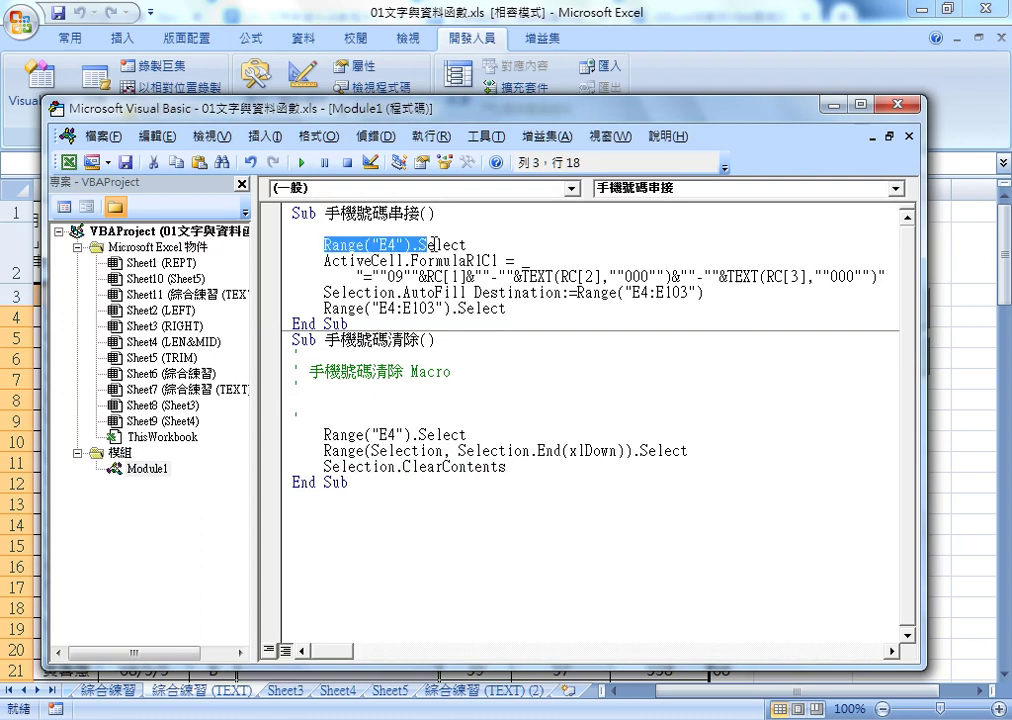
{"action": "left_click", "coordinate": [405, 230]}
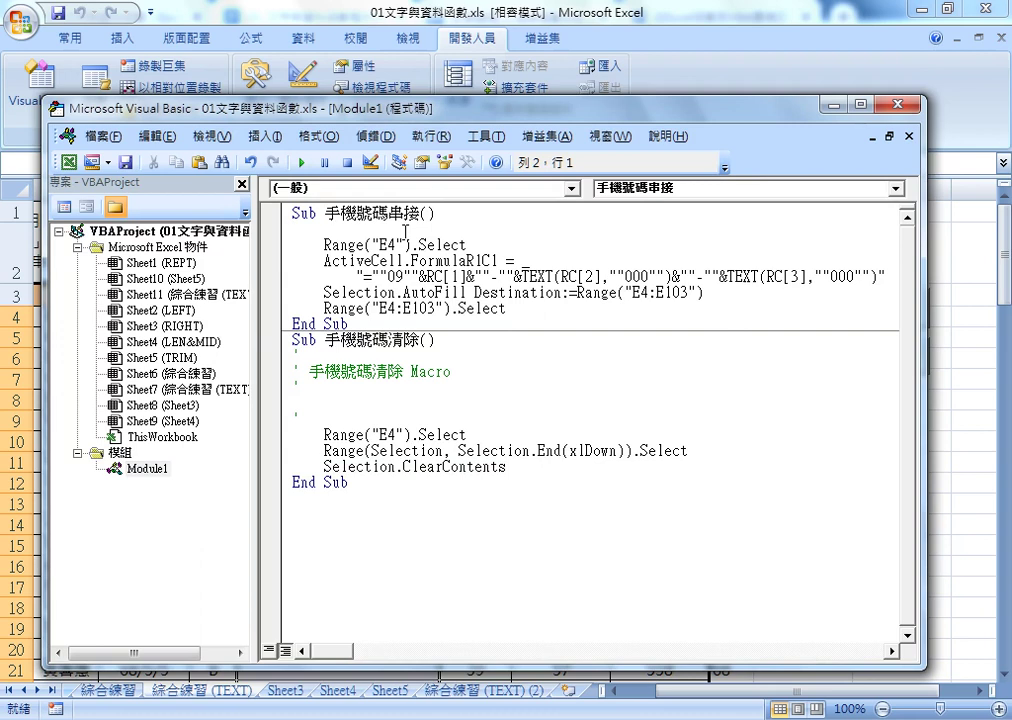
{"action": "key", "text": "Tab"}
{"action": "type", "text": "ㄅ"}
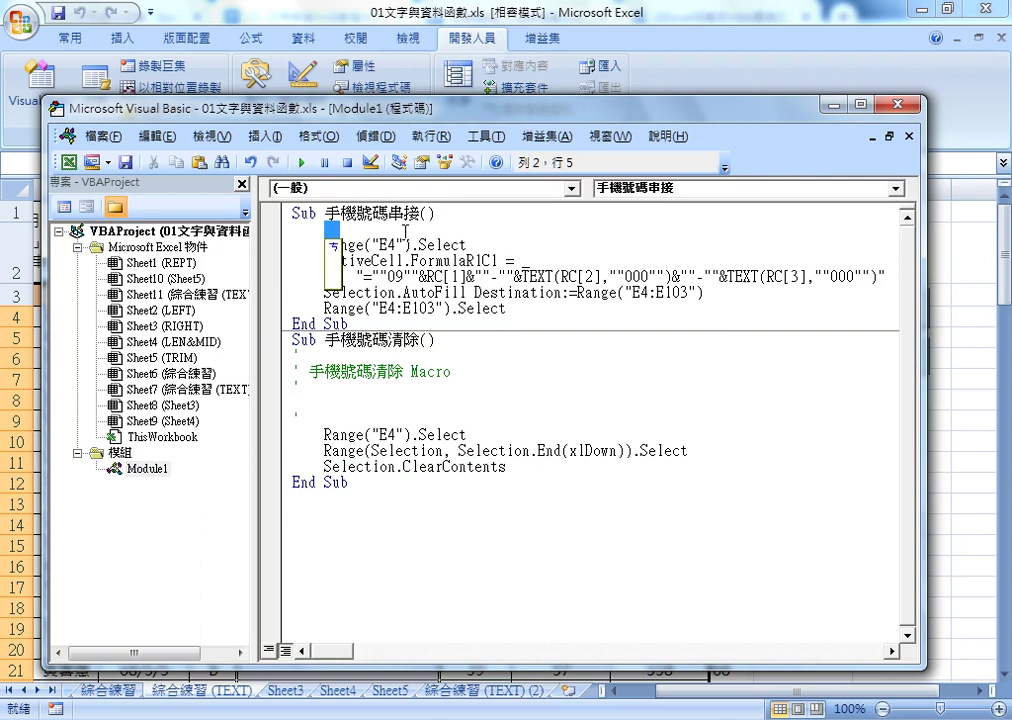
{"action": "type", "text": "'"}
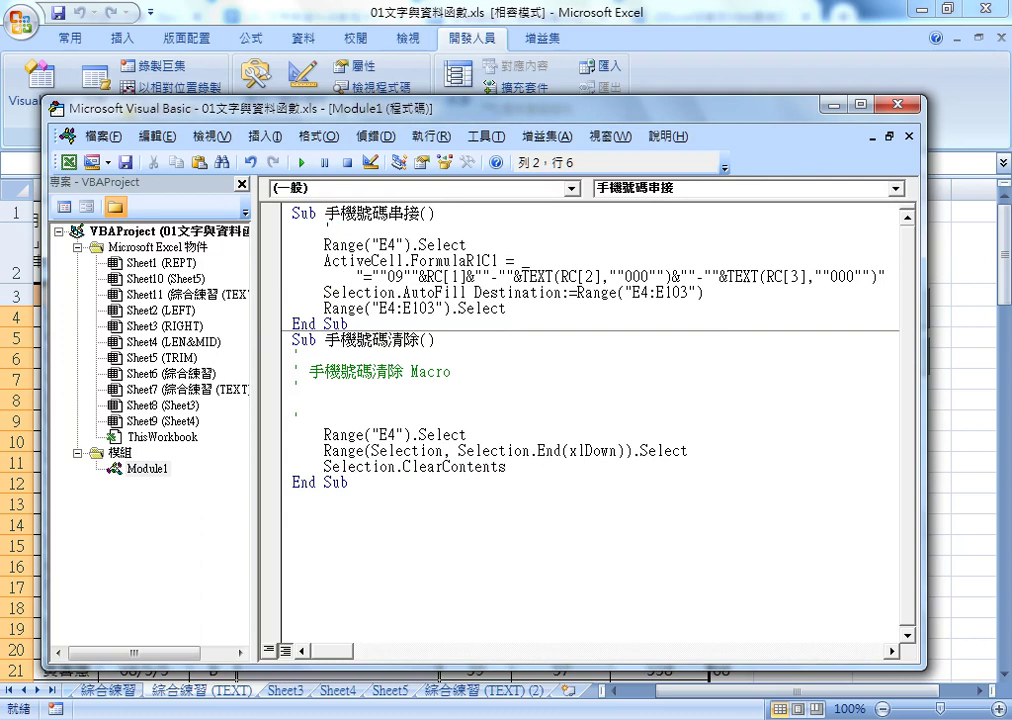
{"action": "type", "text": "1."}
{"action": "type", "text": "由"}
{"action": "type", "text": "標放在"}
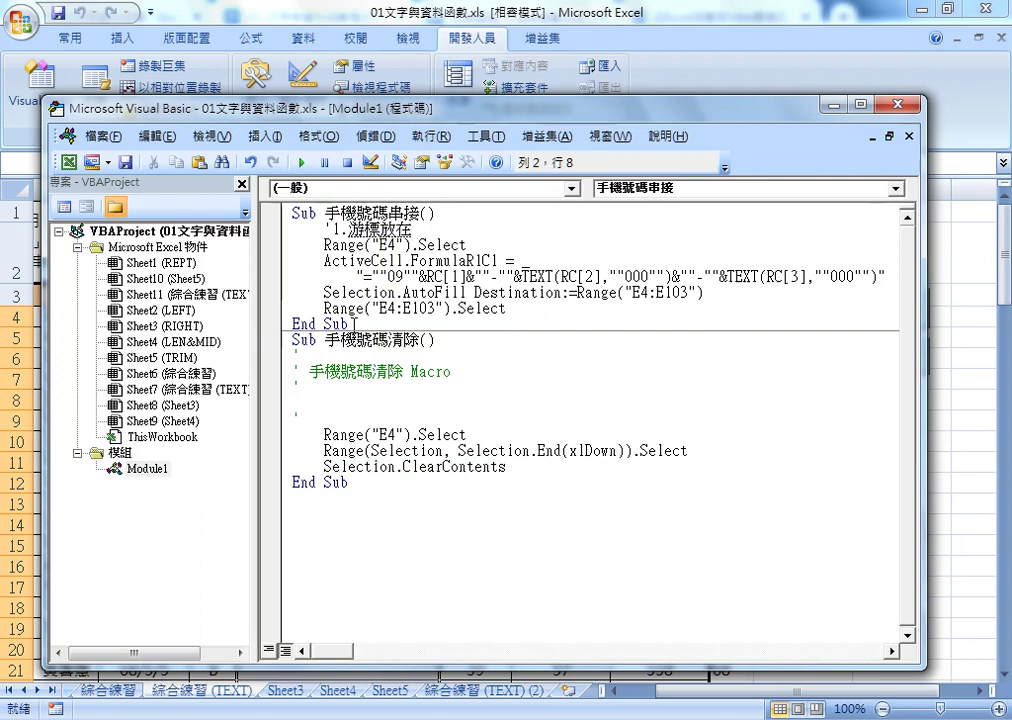
{"action": "type", "text": "E4"}
Insert a blank line after Range("E4").Select and write the comment '2. there.
{"action": "key", "text": "Down"}
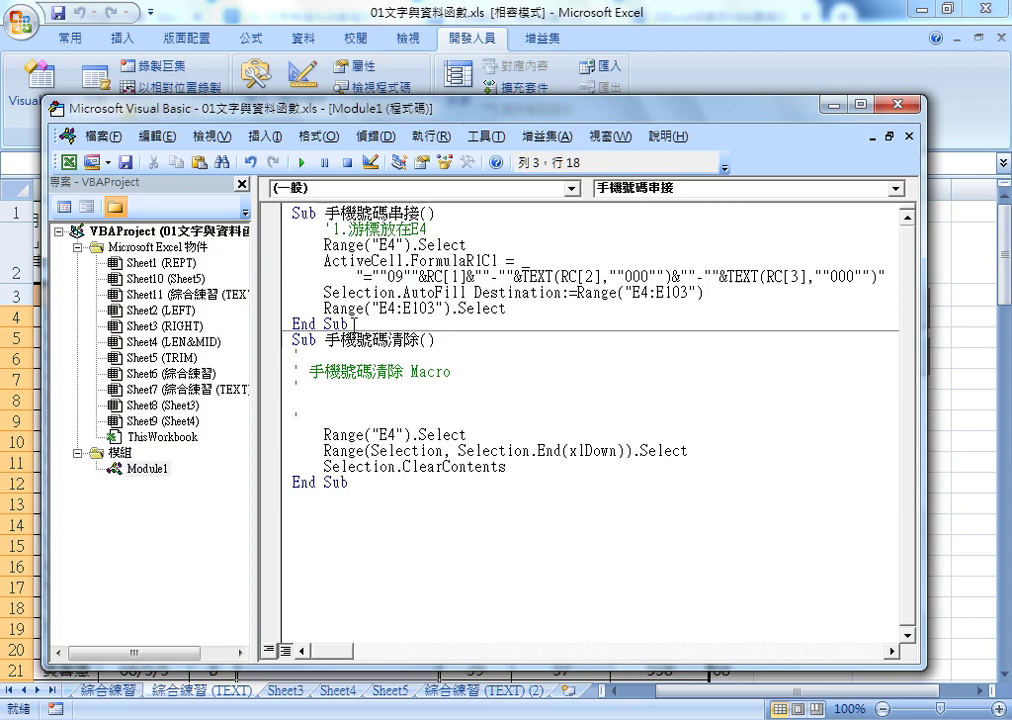
{"action": "key", "text": "End"}
{"action": "key", "text": "Return"}
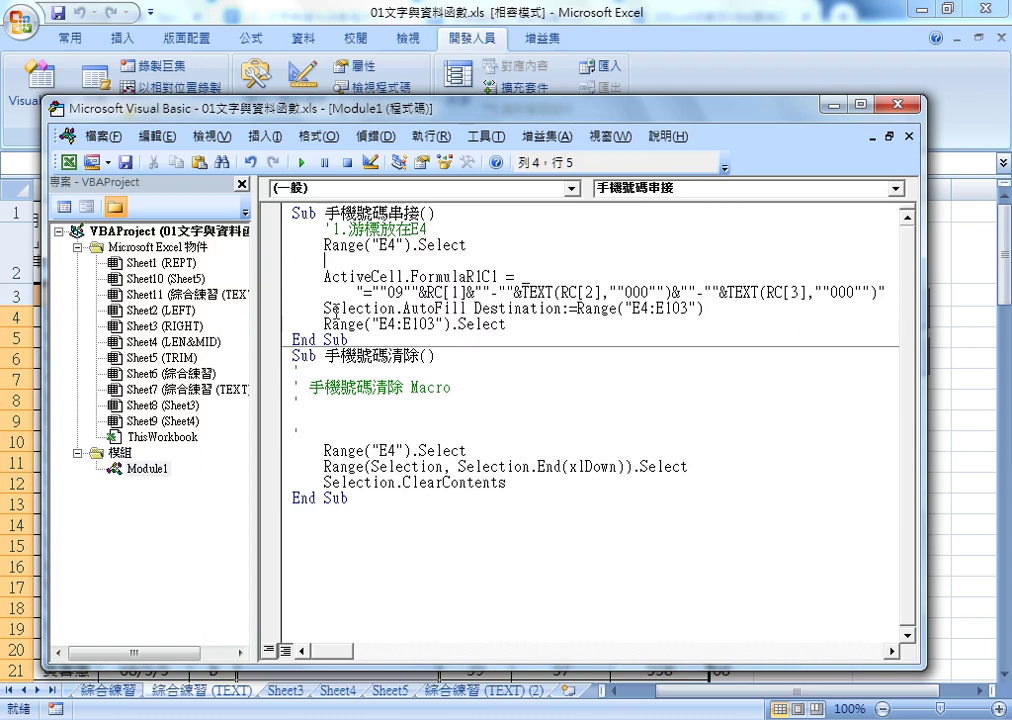
{"action": "left_click_drag", "start_coordinate": [323, 245], "coordinate": [411, 245]}
{"action": "left_click_drag", "start_coordinate": [423, 112], "coordinate": [547, 118]}
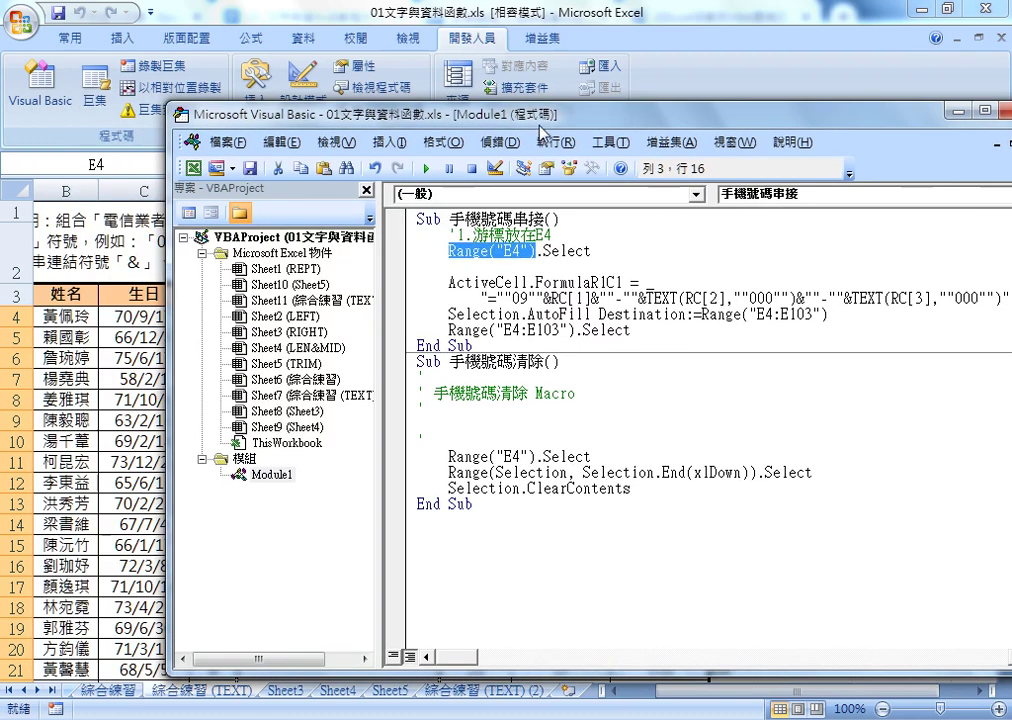
{"action": "left_click", "coordinate": [582, 265]}
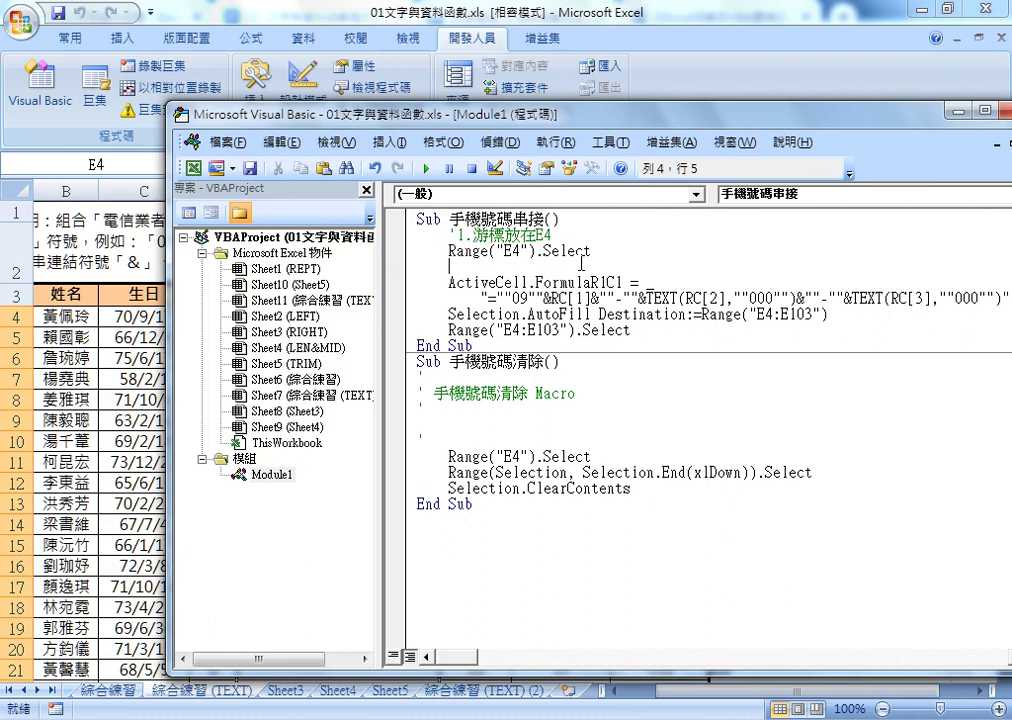
{"action": "type", "text": "ㄘ"}
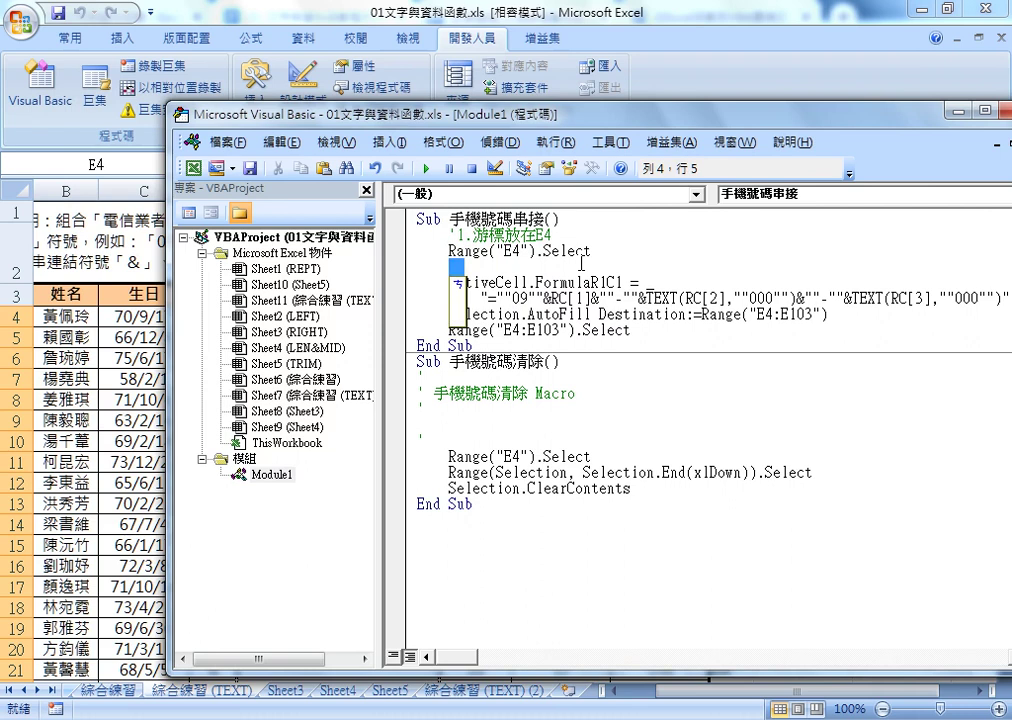
{"action": "key", "text": "Escape"}
{"action": "type", "text": "'2."}
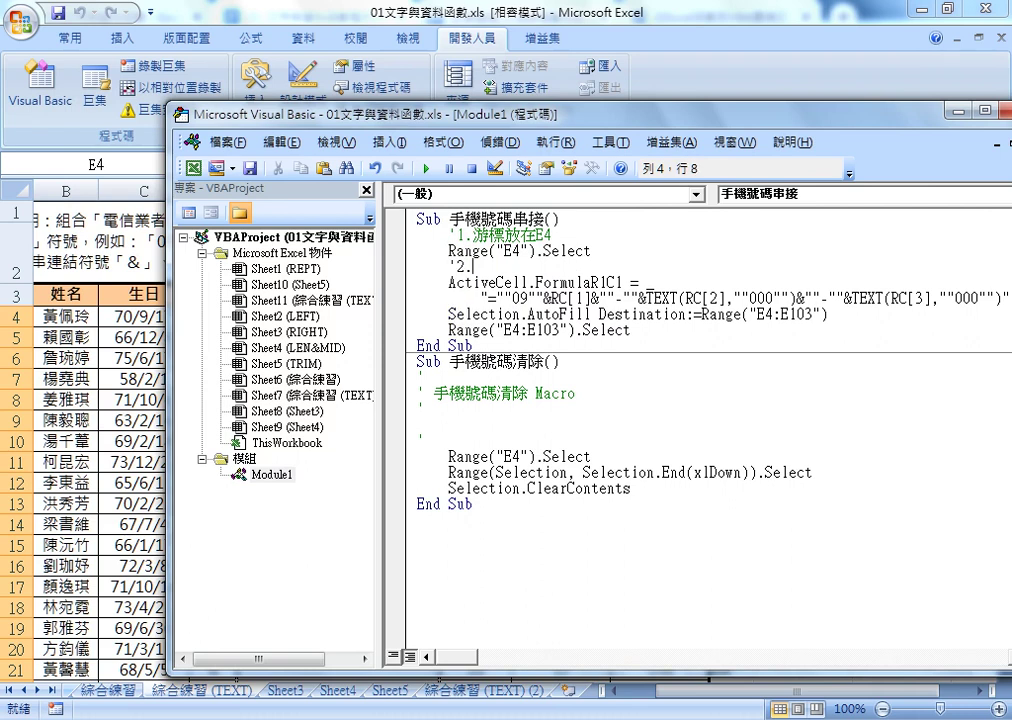
{"action": "key", "text": "Down"}
Insert a line above the Selection.AutoFill fill-down to E4:E103 and type the comment '3.
{"action": "left_click", "coordinate": [448, 314]}
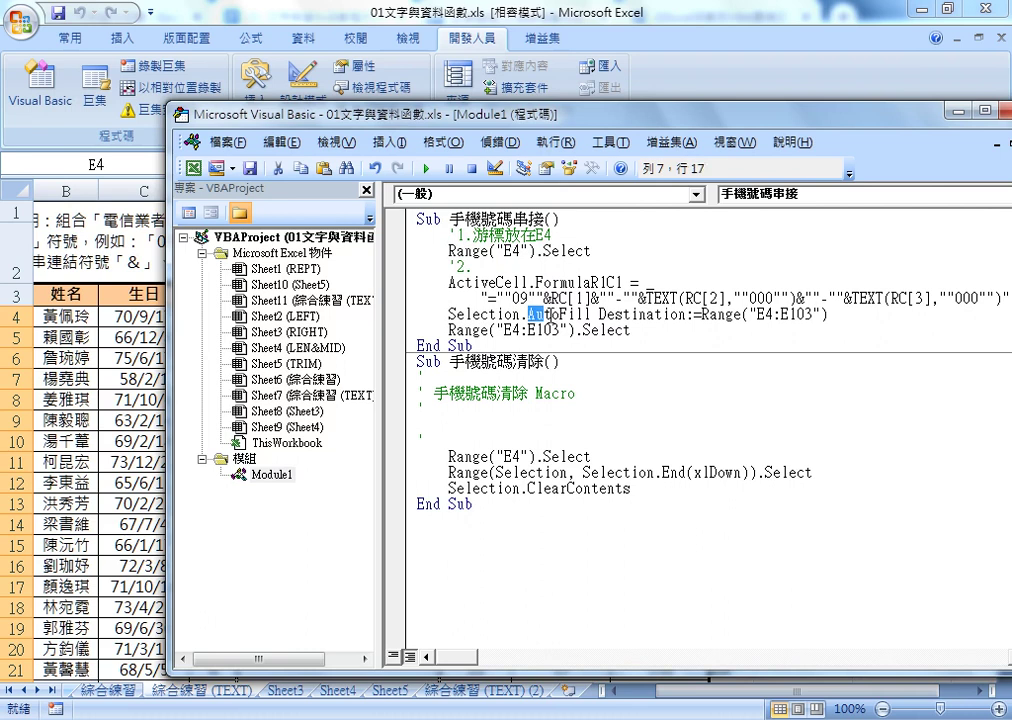
{"action": "double_click", "coordinate": [543, 314]}
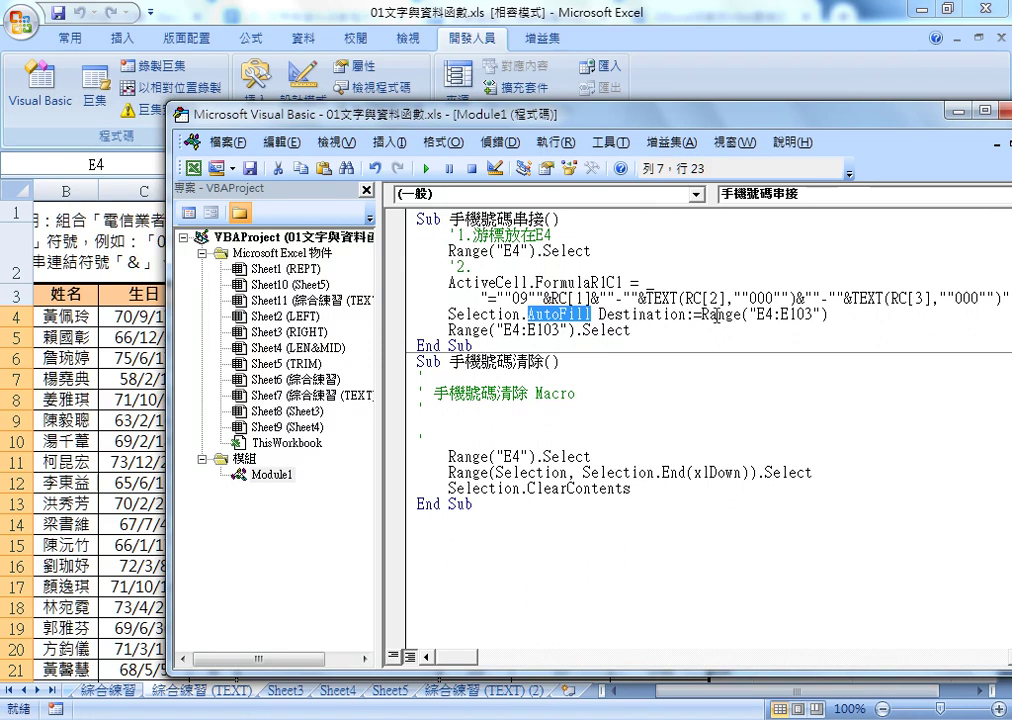
{"action": "left_click_drag", "start_coordinate": [828, 315], "coordinate": [702, 315]}
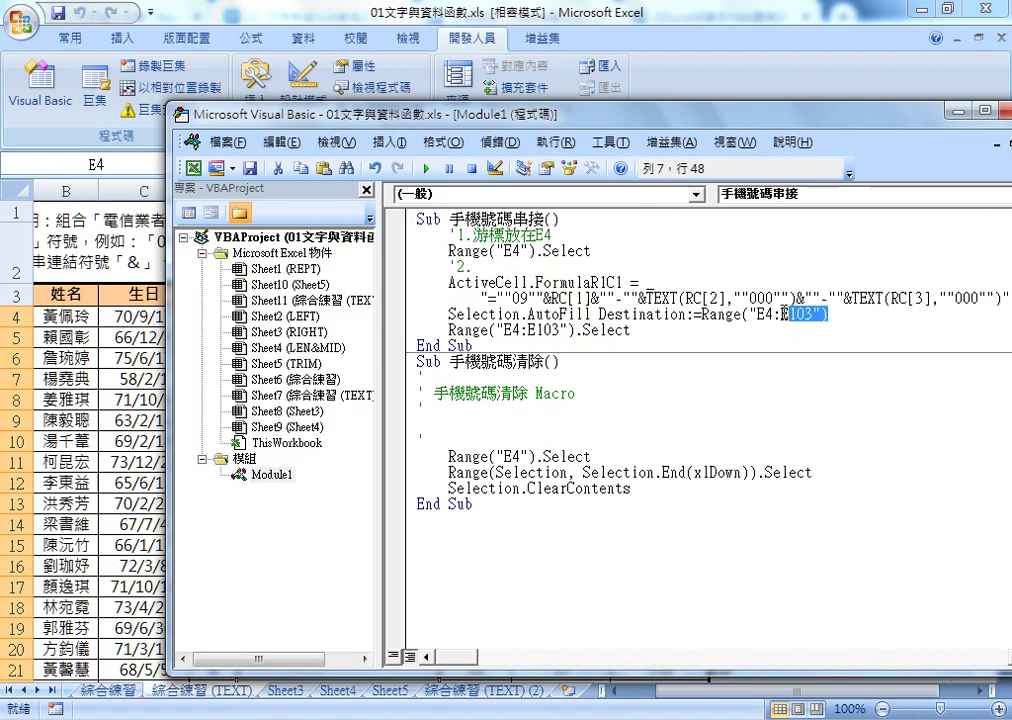
{"action": "left_click", "coordinate": [446, 315]}
{"action": "key", "text": "Return"}
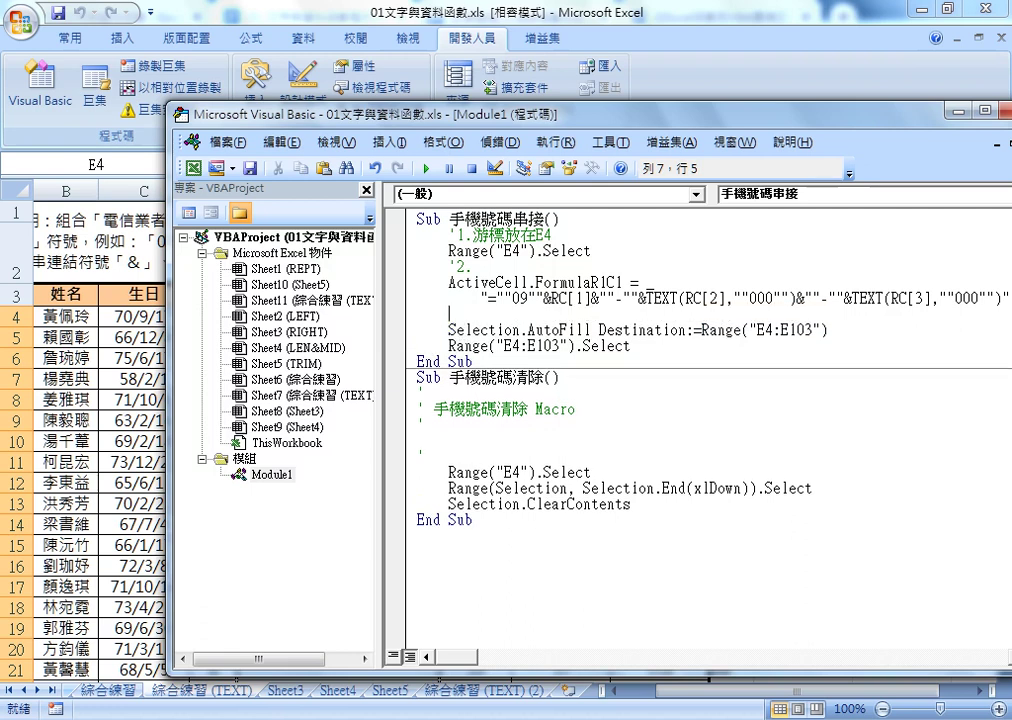
{"action": "type", "text": "'3"}
{"action": "type", "text": "."}
Select both commented macros, Sub to End Sub, in the 01_文字與資料函數程式碼.docx Google Doc.
{"action": "left_click", "coordinate": [293, 596]}
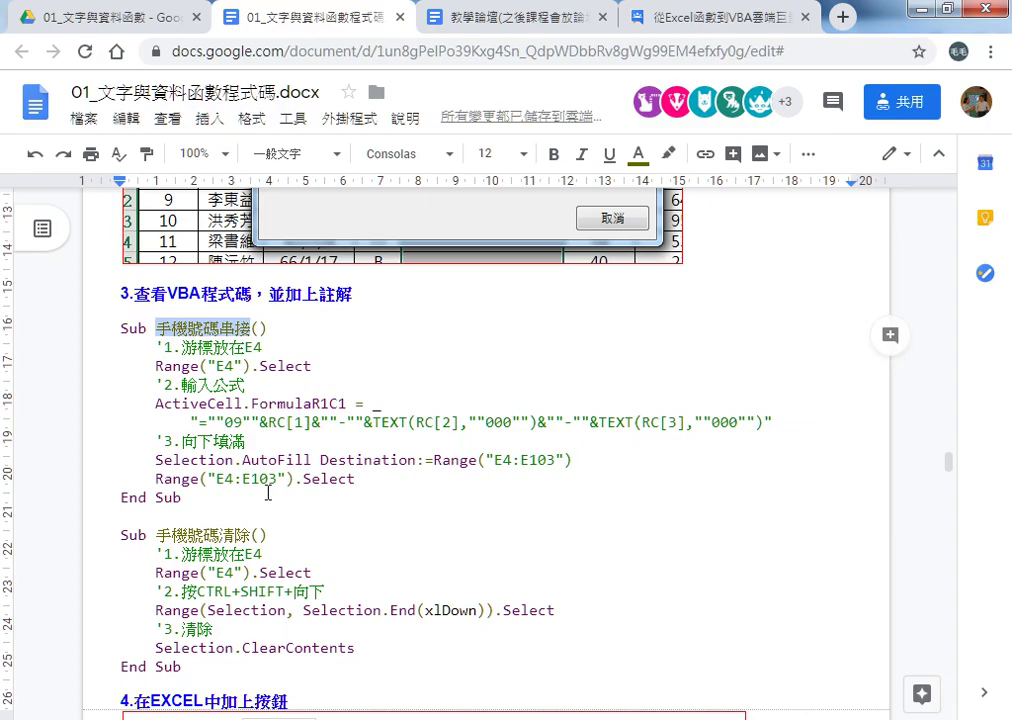
{"action": "left_click_drag", "start_coordinate": [183, 500], "coordinate": [96, 328]}
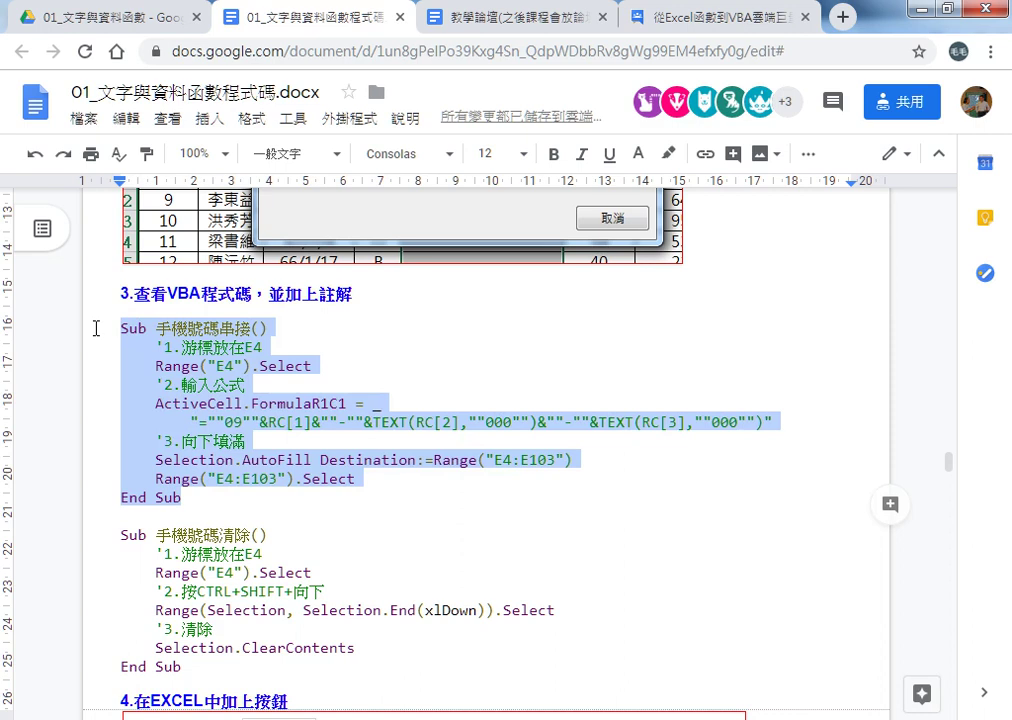
{"action": "left_click_drag", "start_coordinate": [183, 667], "coordinate": [110, 331]}
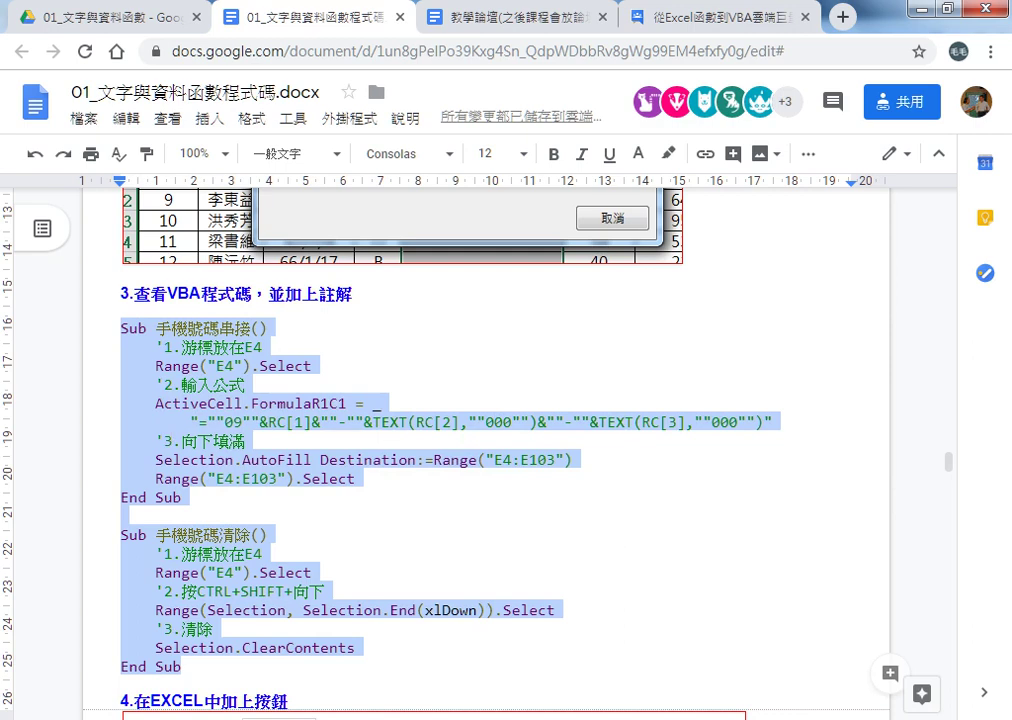
Select all of Module1's code and paste the commented macros over it.
{"action": "left_click", "coordinate": [477, 555]}
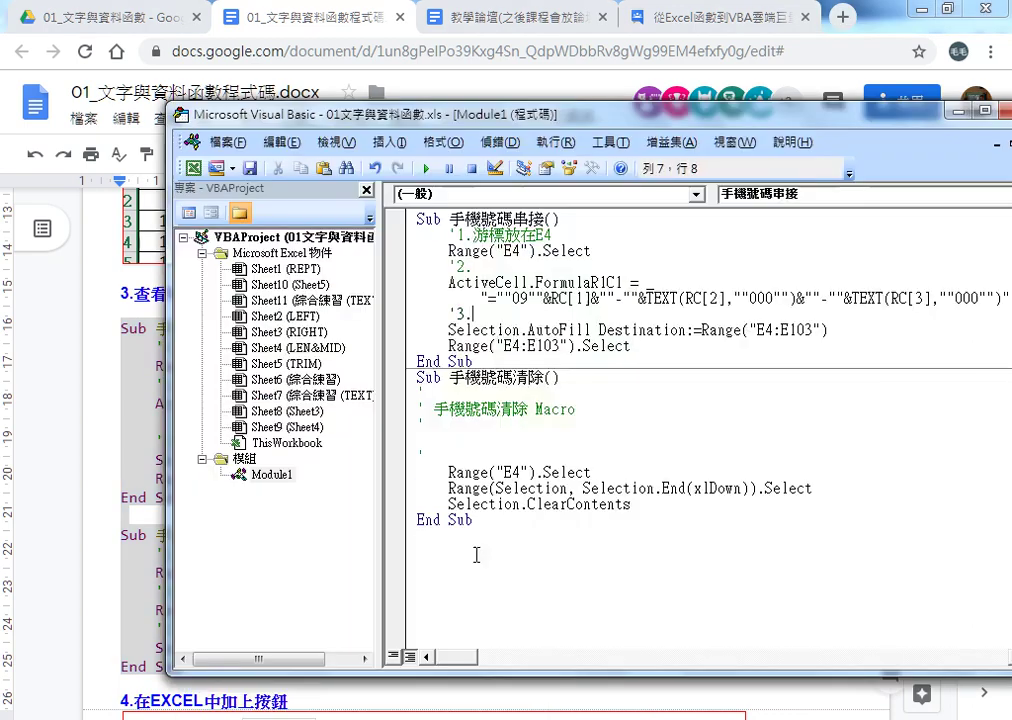
{"action": "left_click_drag", "start_coordinate": [496, 521], "coordinate": [363, 213]}
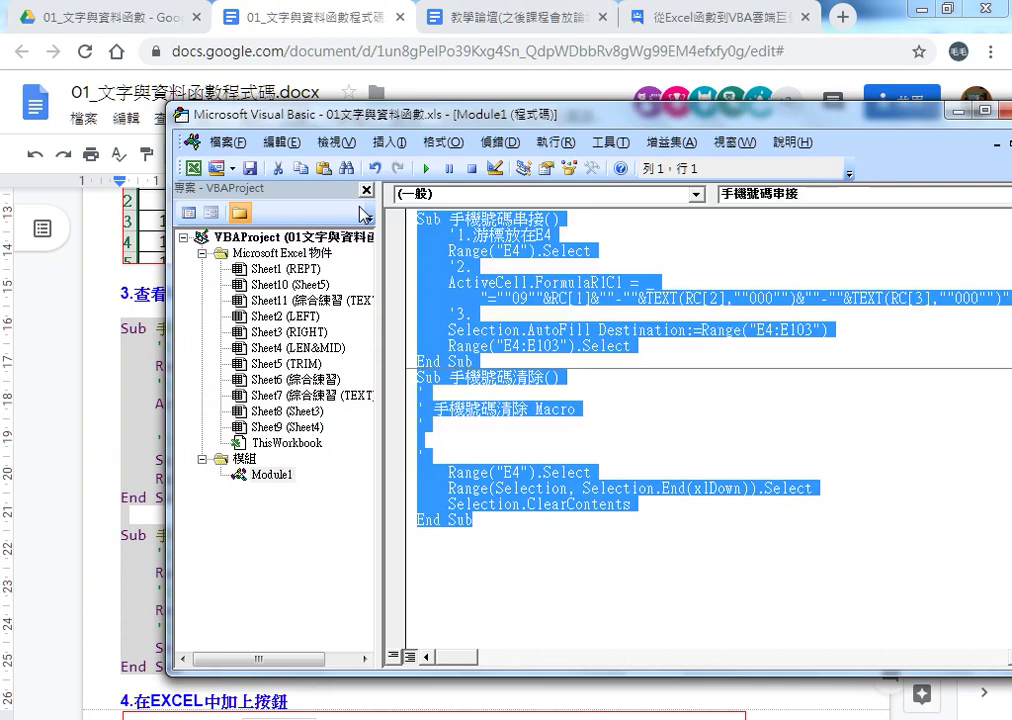
{"action": "key", "text": "ctrl+v"}
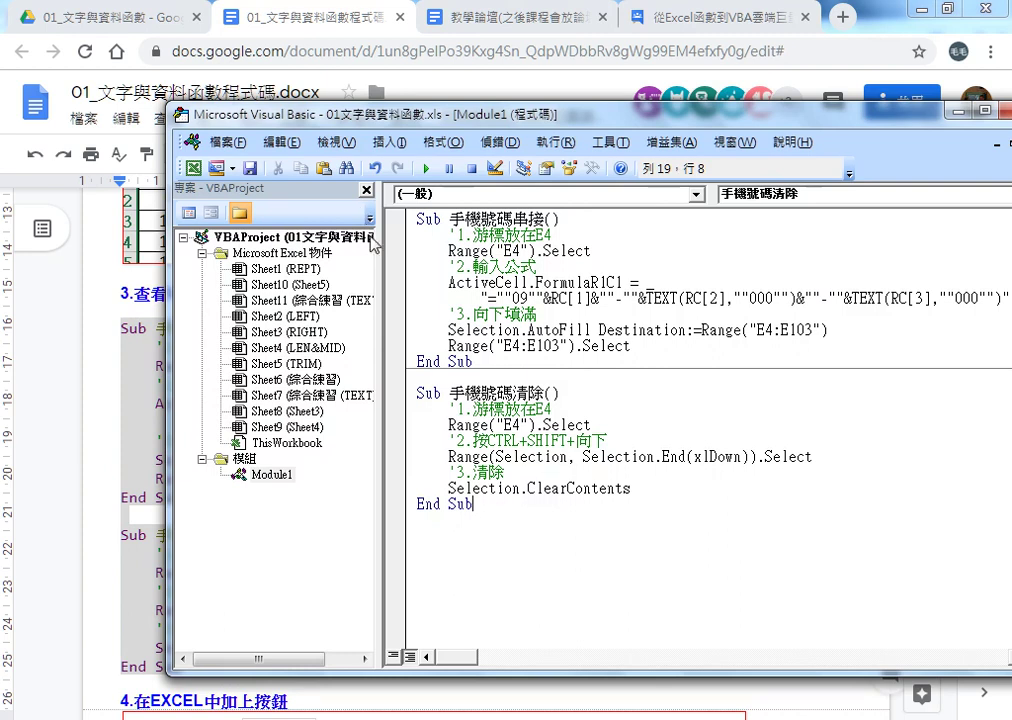
{"action": "left_click", "coordinate": [919, 8]}
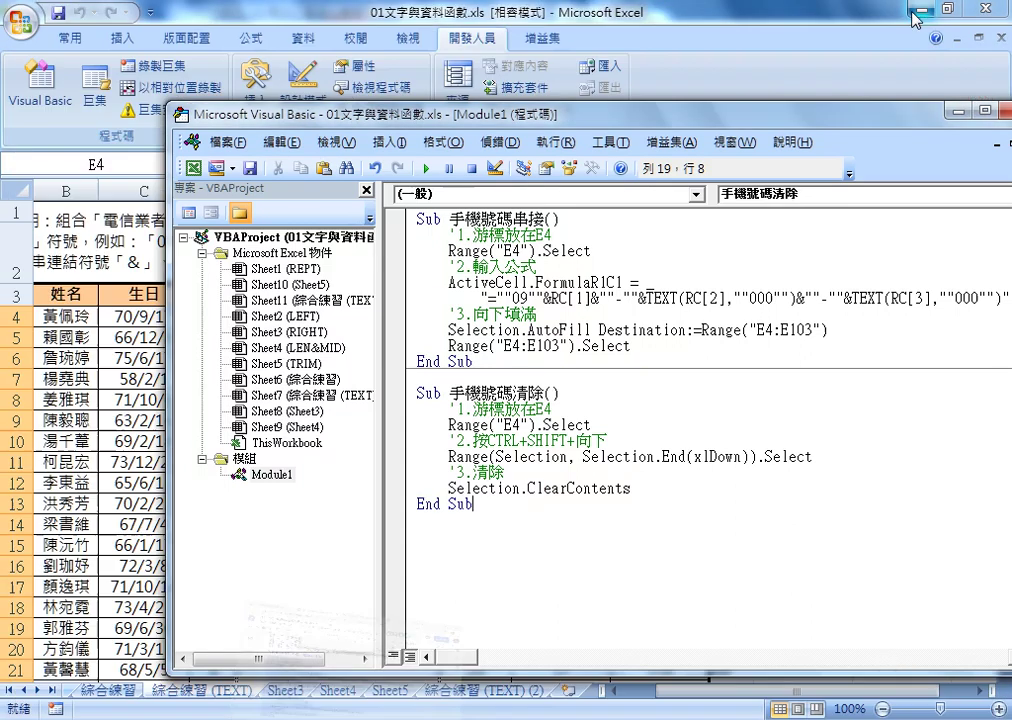
{"action": "left_click_drag", "start_coordinate": [537, 314], "coordinate": [407, 320]}
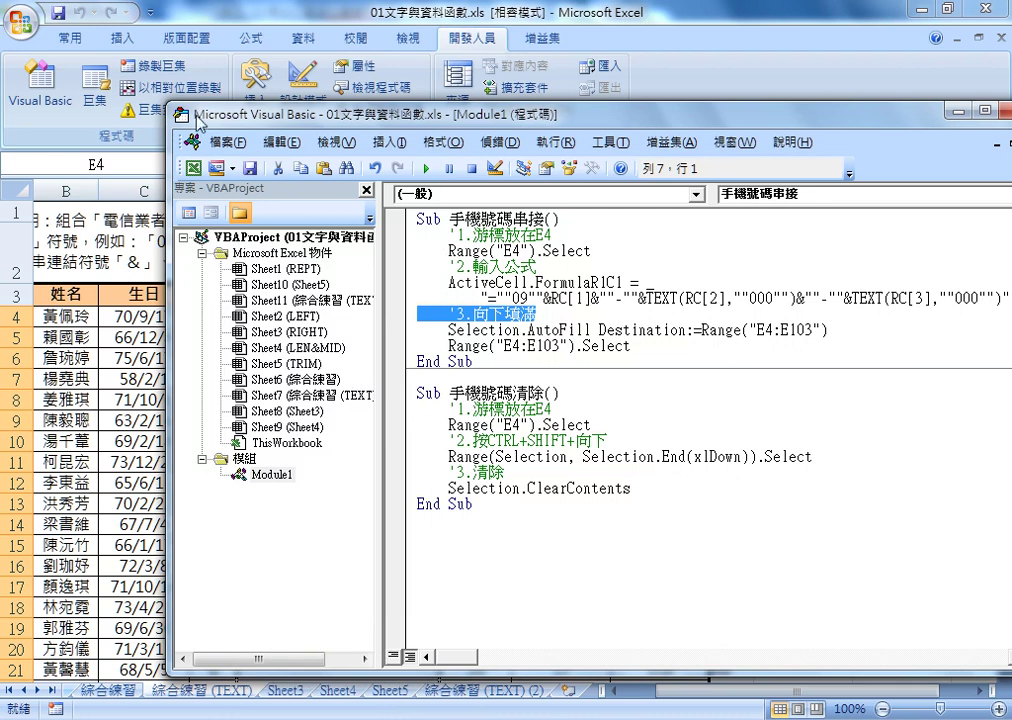
Close the editor and reopen 手機號碼串接 for editing from the workbook's Macro dialog.
{"action": "left_click_drag", "start_coordinate": [372, 128], "coordinate": [298, 127]}
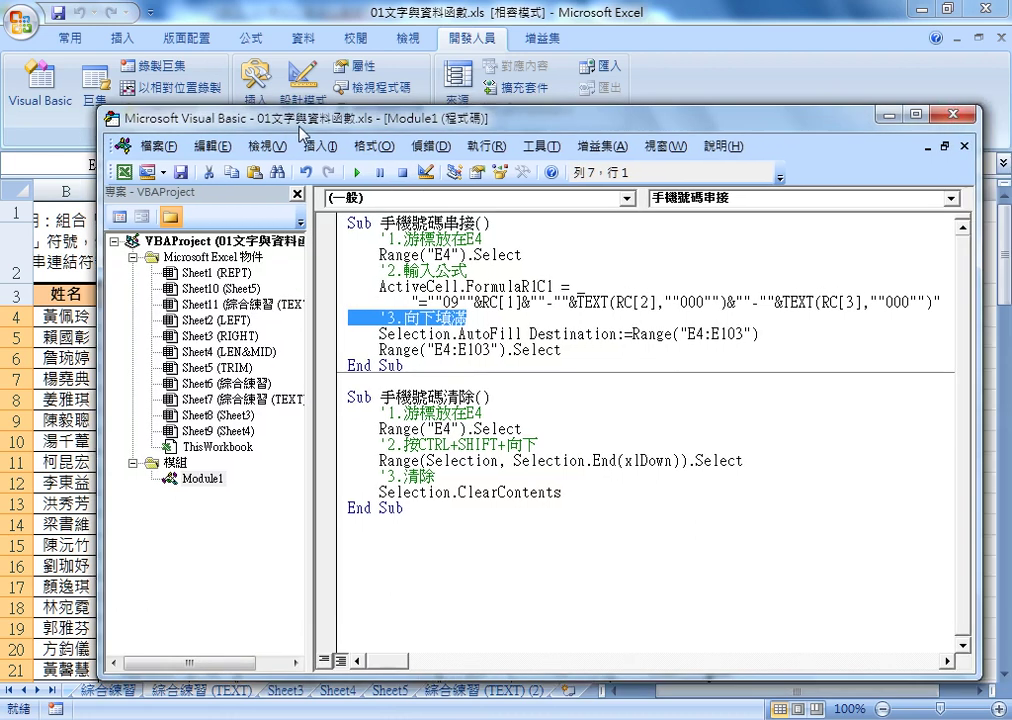
{"action": "left_click", "coordinate": [950, 114]}
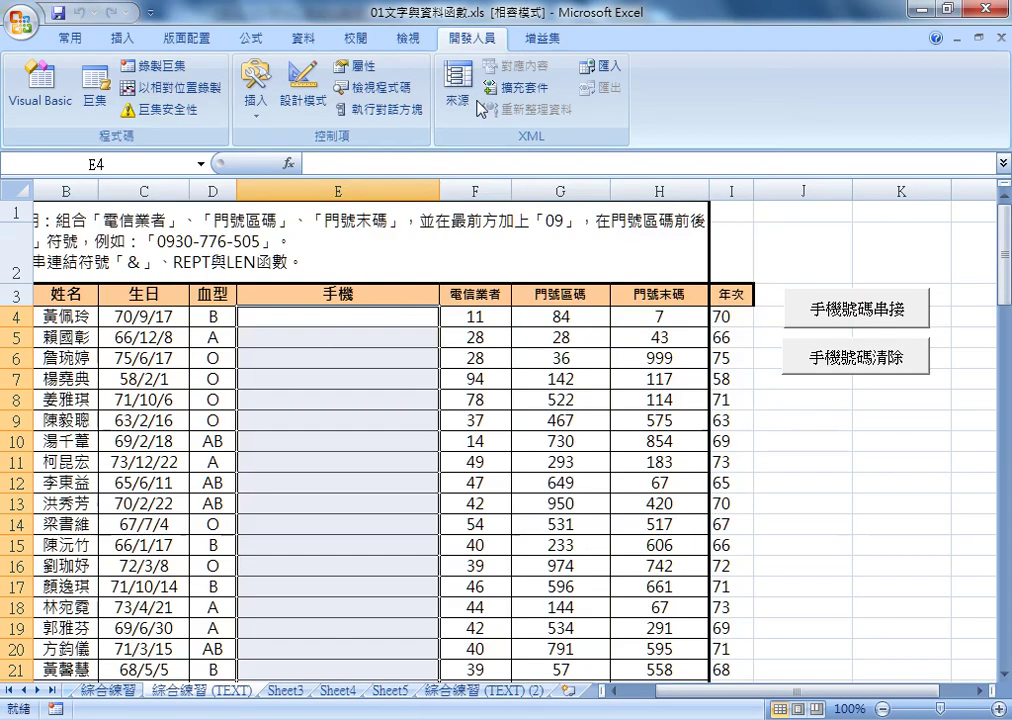
{"action": "left_click", "coordinate": [97, 100]}
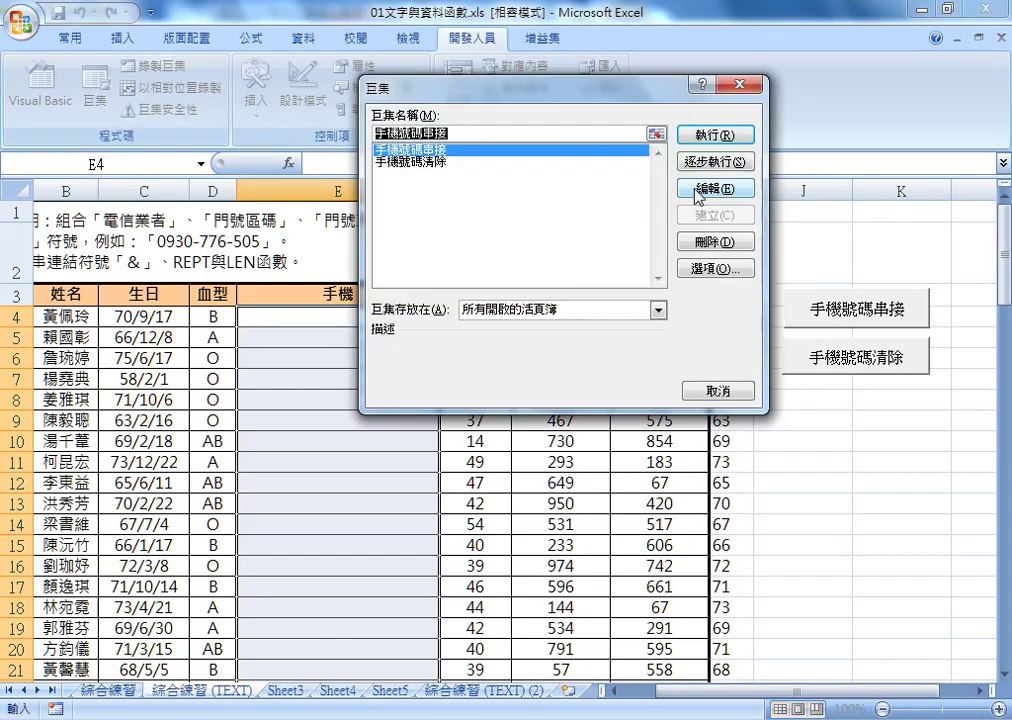
{"action": "left_click", "coordinate": [738, 85]}
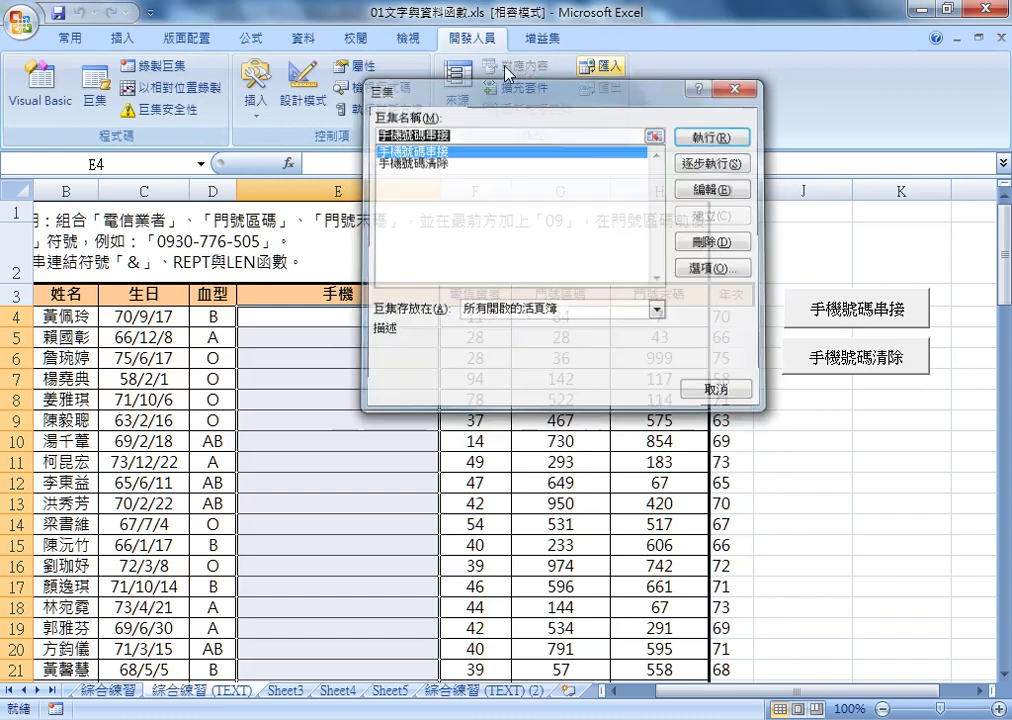
{"action": "left_click", "coordinate": [48, 100]}
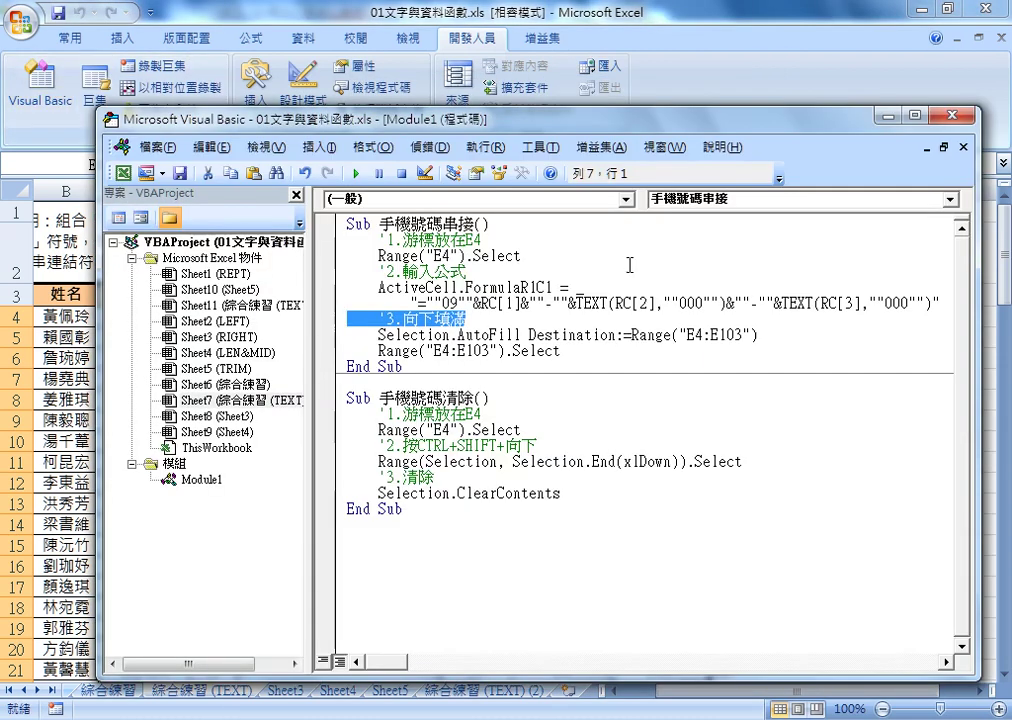
Close the code window and Project pane, restore Project Explorer, and reopen Module1's commented code.
{"action": "left_click", "coordinate": [965, 148]}
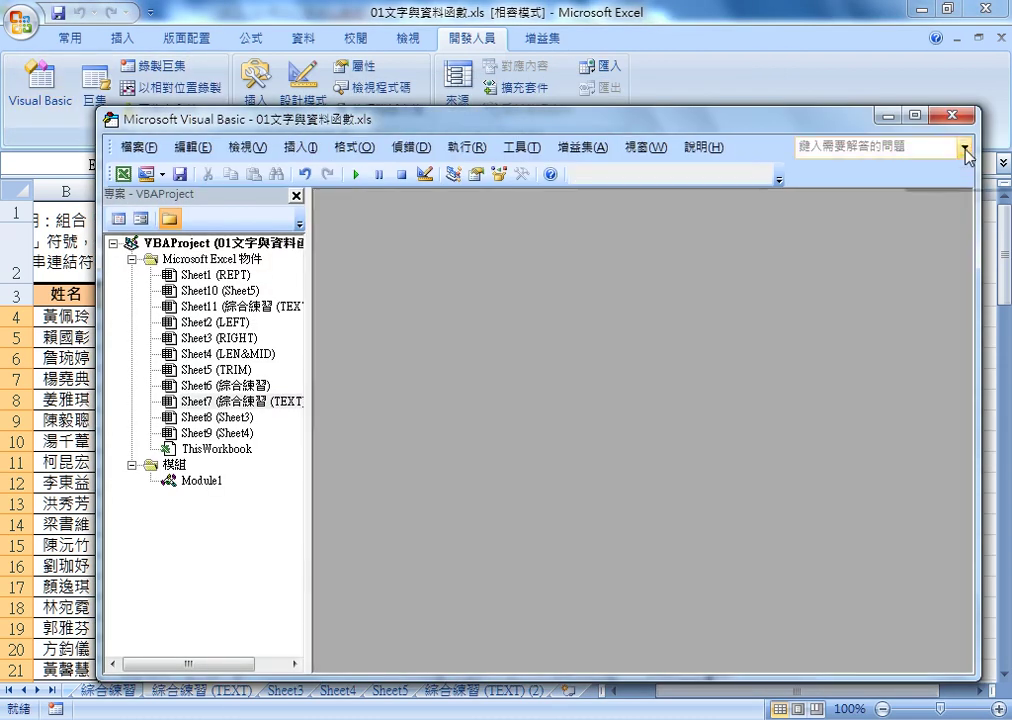
{"action": "left_click", "coordinate": [294, 198]}
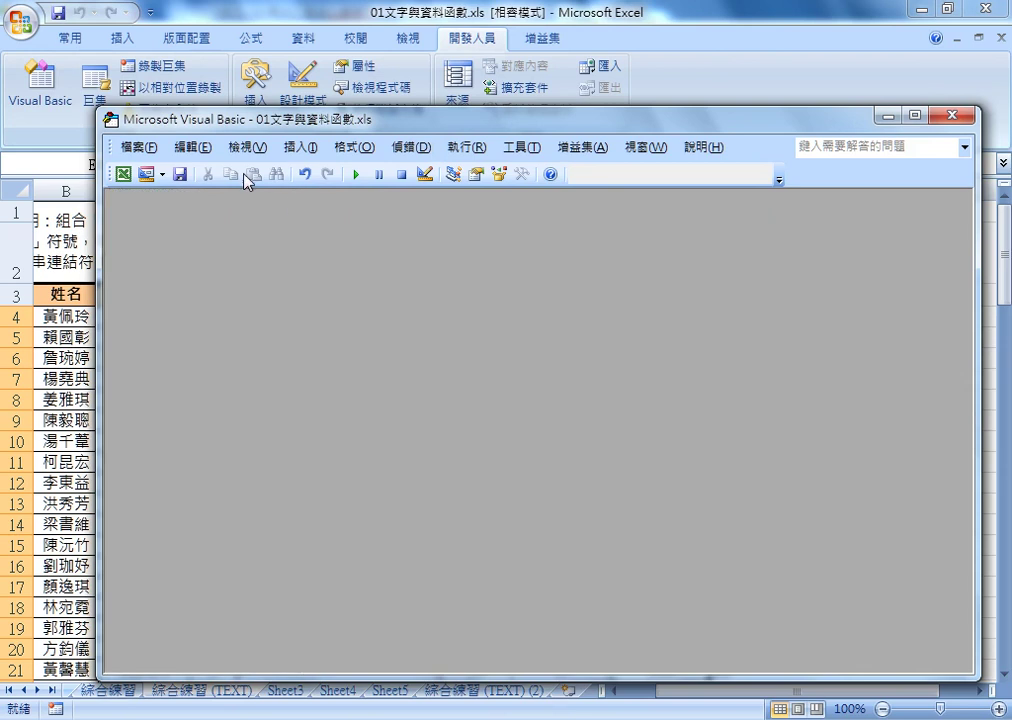
{"action": "left_click", "coordinate": [246, 147]}
{"action": "left_click", "coordinate": [316, 382]}
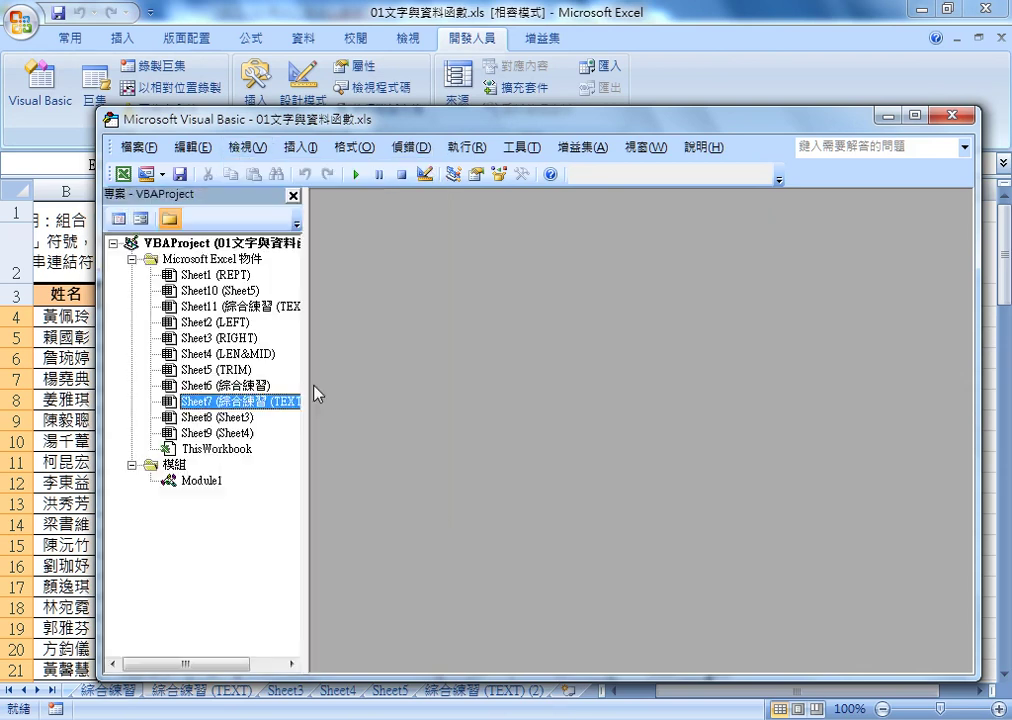
{"action": "double_click", "coordinate": [200, 480]}
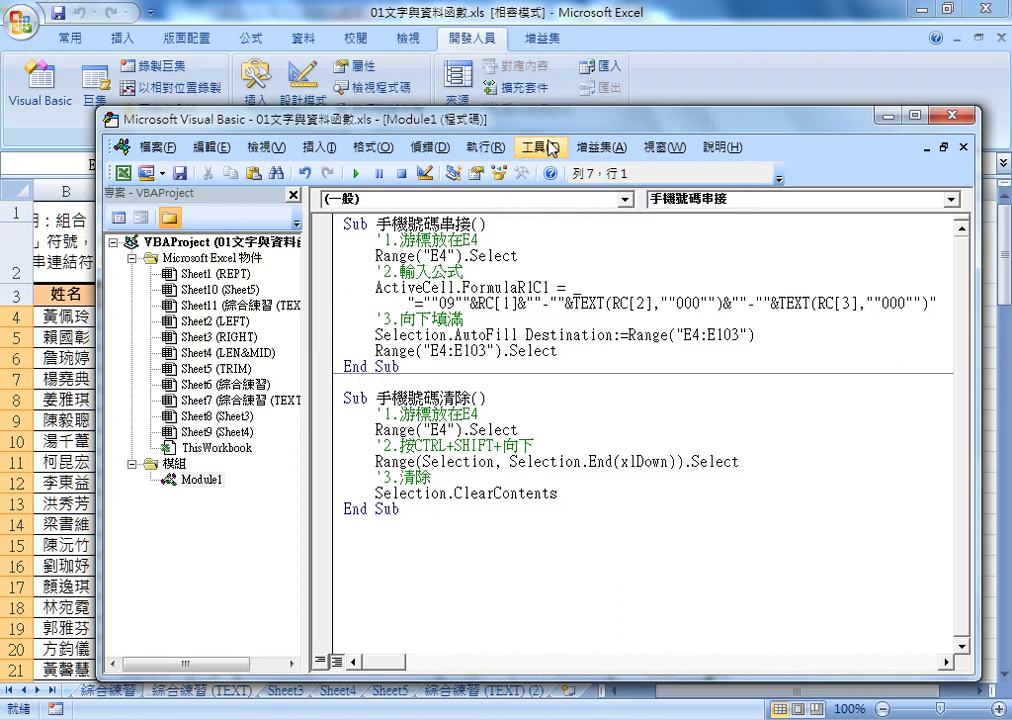
{"action": "left_click_drag", "start_coordinate": [478, 240], "coordinate": [344, 242]}
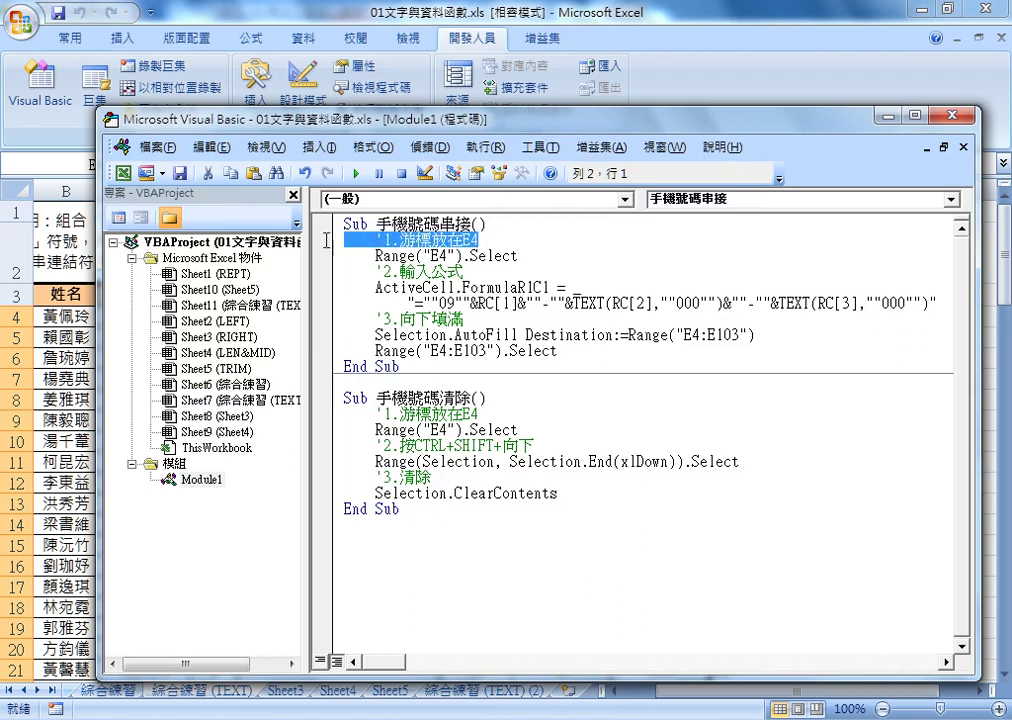